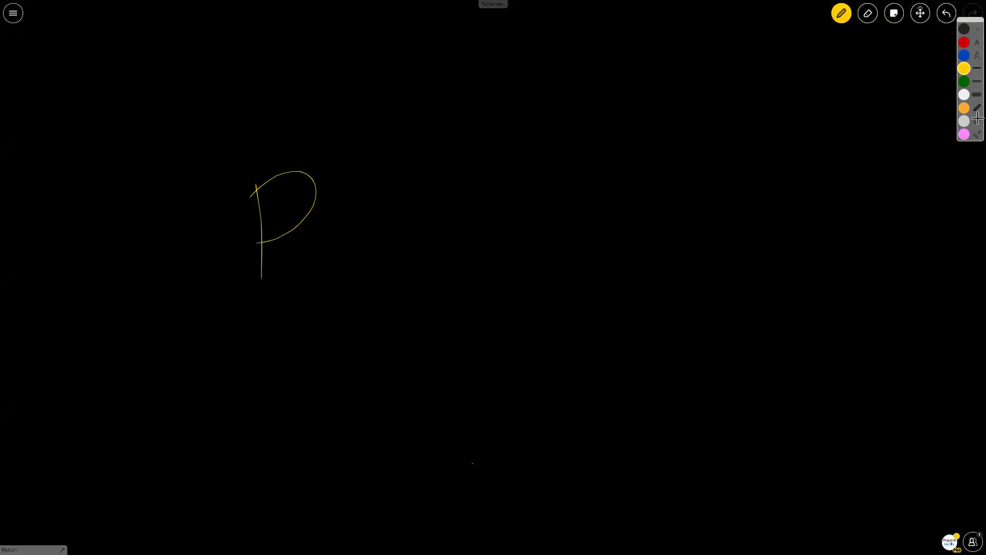
Handwrite the title "PMBOK PROCESS FLOW" in yellow and draw a white box headed "INITIATING" below it.
mouse_move(329, 246)
left_mouse_down()
mouse_move(370, 229)
mouse_move(394, 277)
left_mouse_up()
left_click_drag(419, 224, 420, 247)
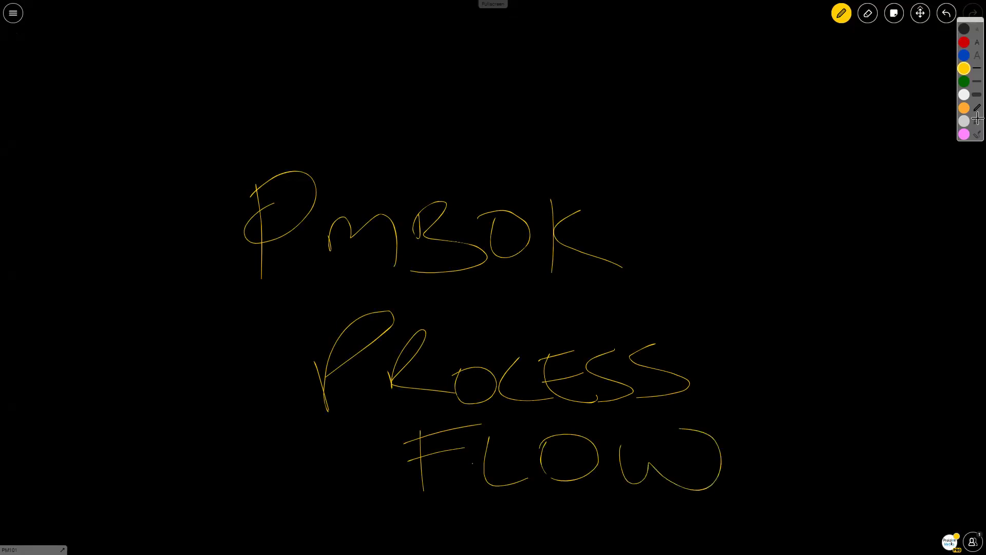
key("space")
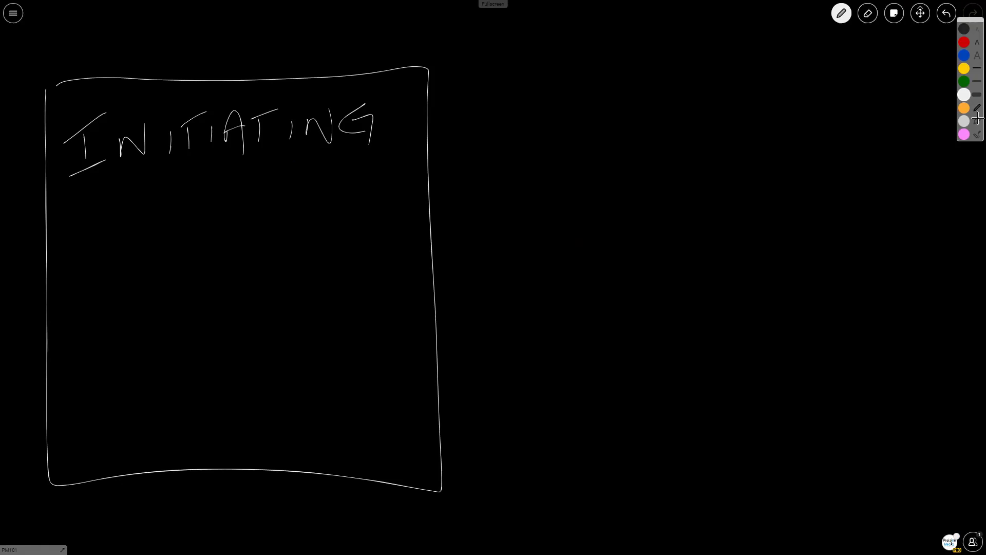
Draw a white arrow pointing right from the right edge of the INITIATING box.
key("space")
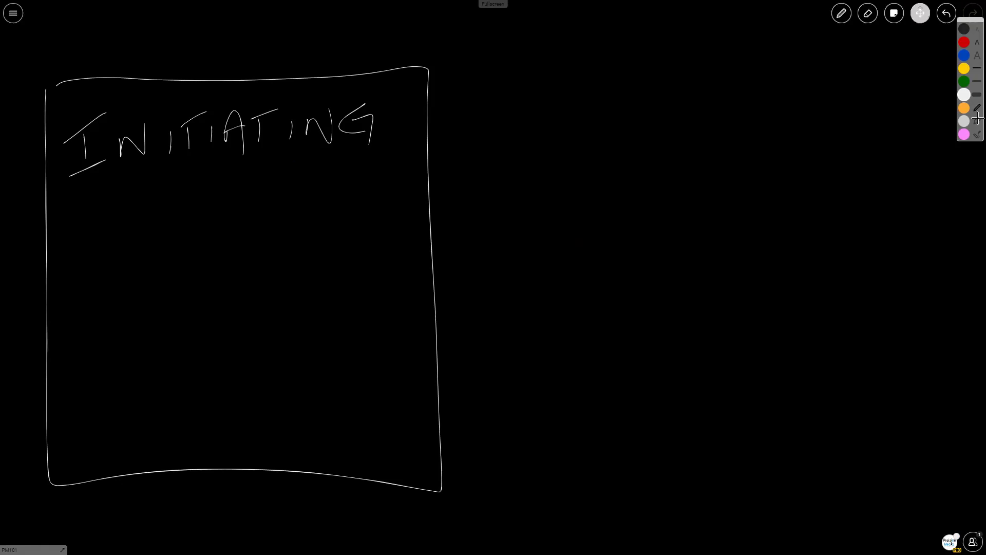
key("p")
mouse_move(440, 280)
left_mouse_down()
mouse_move(588, 271)
mouse_move(586, 262)
mouse_move(563, 288)
left_mouse_up()
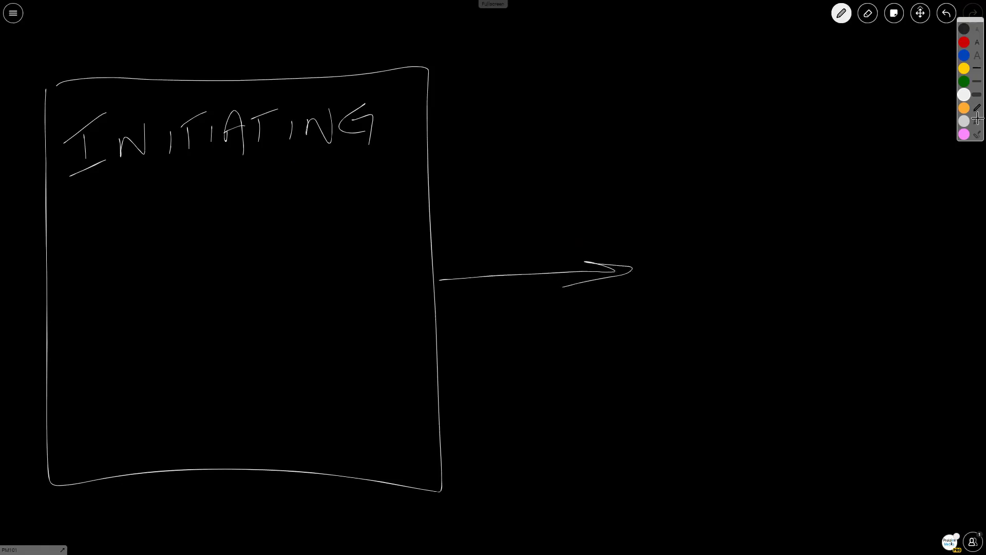
Draw a large yellow box at the tip of the white arrow for the second process group.
key("space")
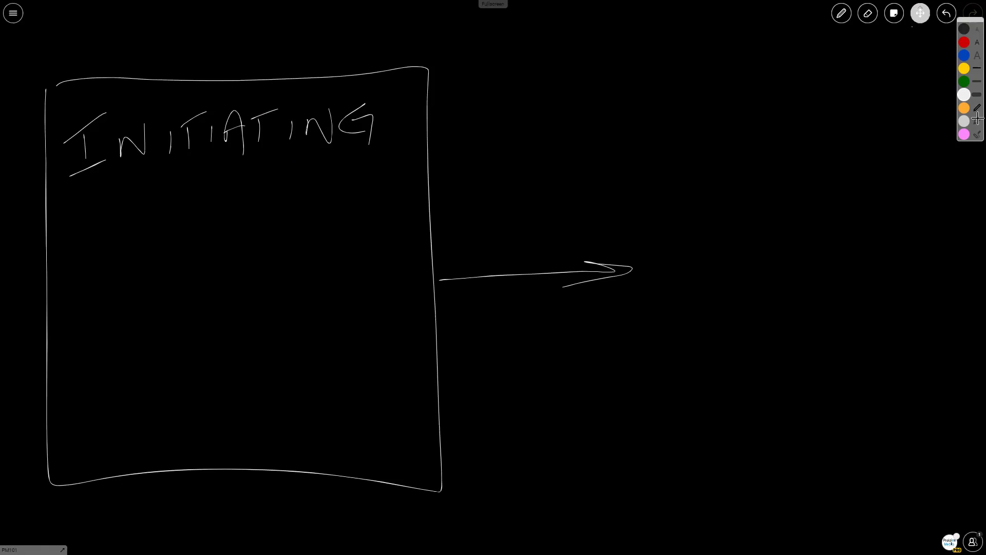
left_click(978, 118)
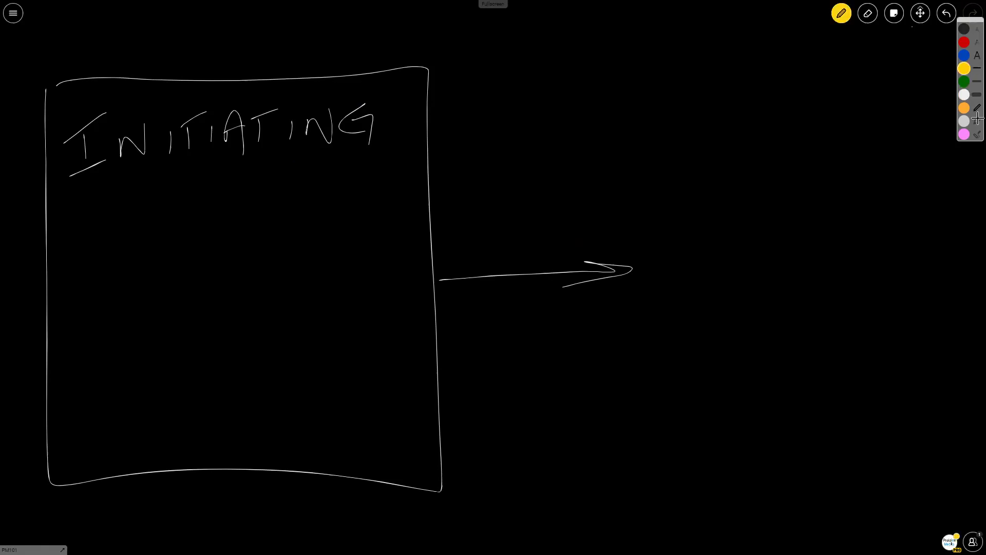
mouse_move(615, 52)
left_mouse_down()
mouse_move(633, 425)
mouse_move(730, 480)
mouse_move(978, 485)
left_mouse_up()
left_click(921, 13)
left_click_drag(771, 267, 334, 272)
key("p")
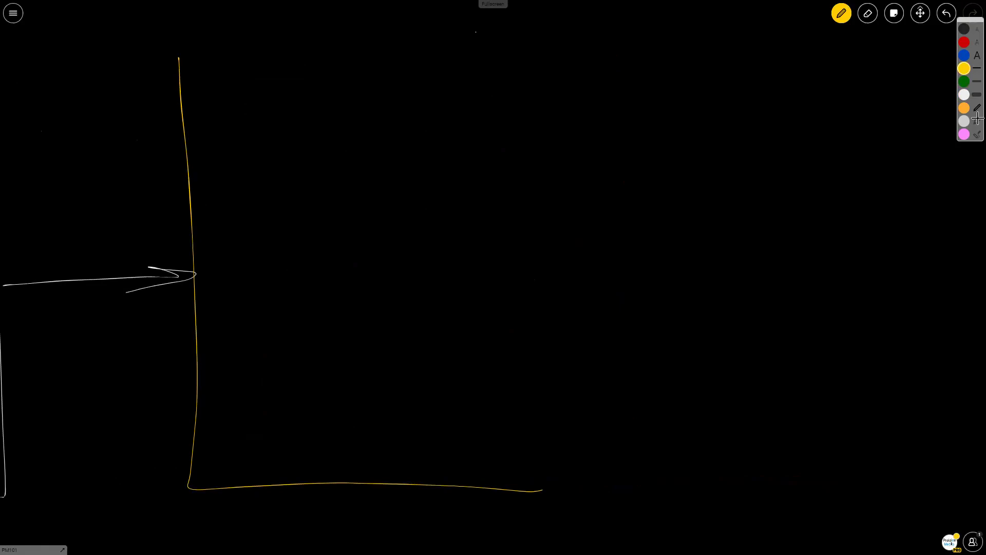
mouse_move(185, 63)
left_mouse_down()
mouse_move(363, 45)
mouse_move(715, 55)
mouse_move(759, 146)
mouse_move(766, 455)
mouse_move(600, 498)
mouse_move(520, 493)
left_mouse_up()
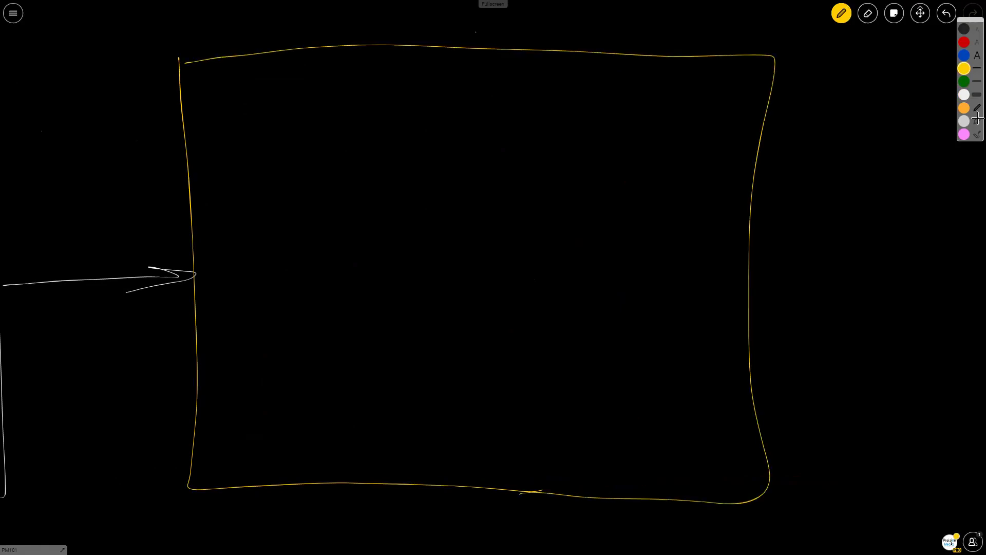
Handwrite the heading "PLANNING" in yellow inside the upper part of the yellow box.
mouse_move(323, 128)
left_mouse_down()
mouse_move(333, 52)
mouse_move(314, 91)
mouse_move(399, 120)
mouse_move(429, 119)
mouse_move(435, 89)
mouse_move(478, 117)
mouse_move(478, 80)
left_mouse_up()
mouse_move(503, 121)
left_mouse_down()
mouse_move(535, 121)
mouse_move(528, 73)
left_mouse_up()
mouse_move(556, 88)
left_mouse_down()
mouse_move(555, 114)
mouse_move(576, 90)
mouse_move(623, 129)
left_mouse_up()
mouse_move(623, 129)
left_mouse_down()
mouse_move(611, 72)
mouse_move(683, 110)
mouse_move(674, 142)
left_mouse_up()
key("space")
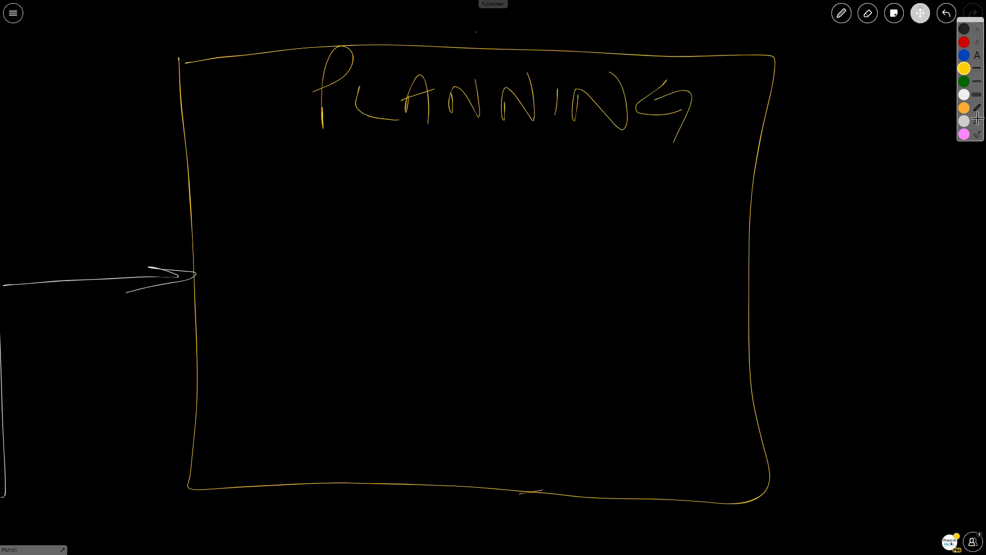
left_click_drag(642, 277, 352, 272)
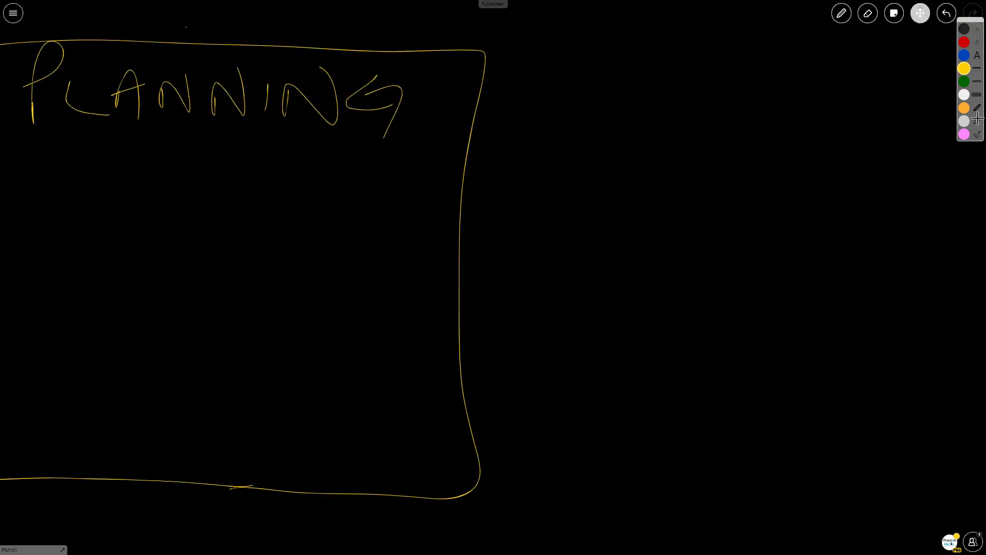
Try an orange and then a blue arrow leading right from the PLANNING box, undoing each one.
left_click(964, 107)
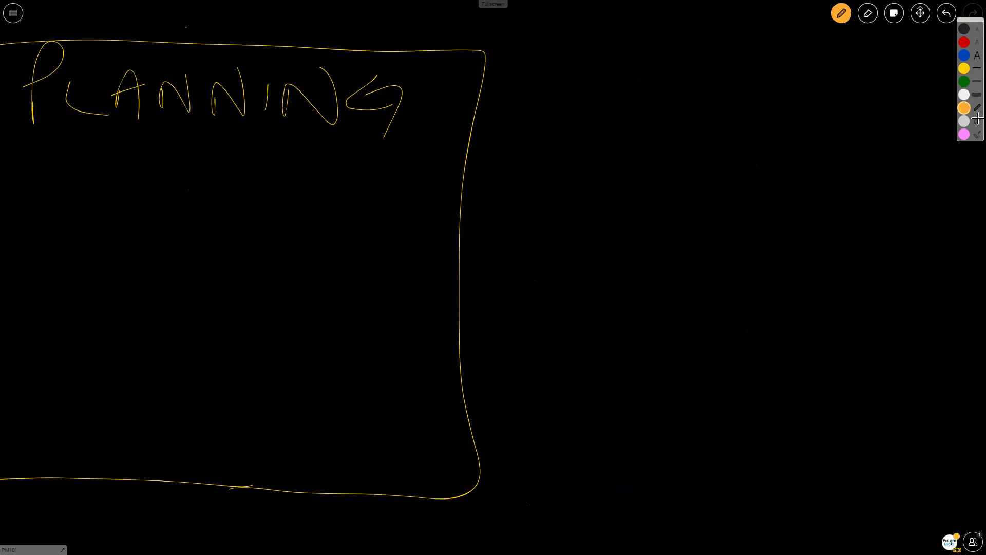
mouse_move(458, 286)
left_mouse_down()
mouse_move(619, 278)
mouse_move(619, 296)
mouse_move(572, 315)
left_mouse_up()
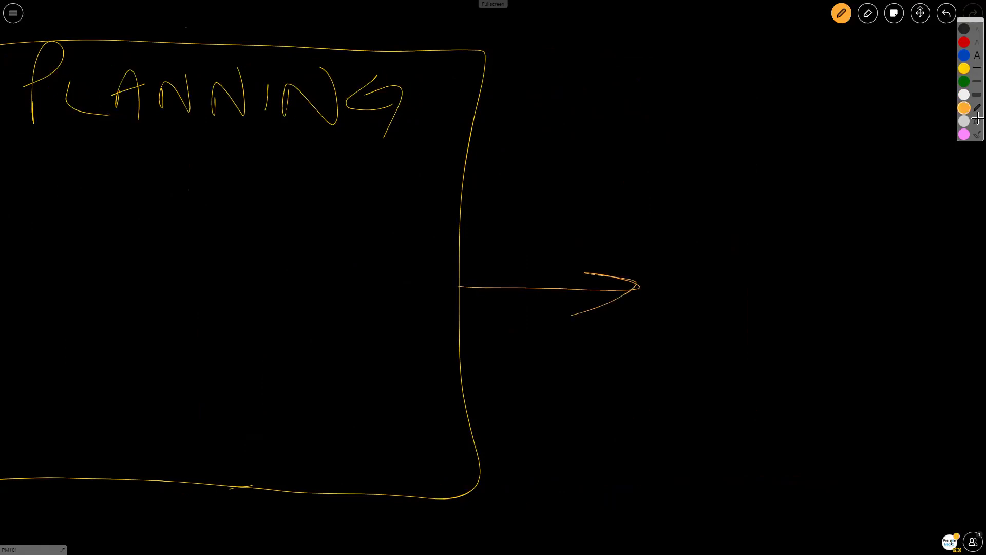
left_click(965, 55)
left_click(947, 13)
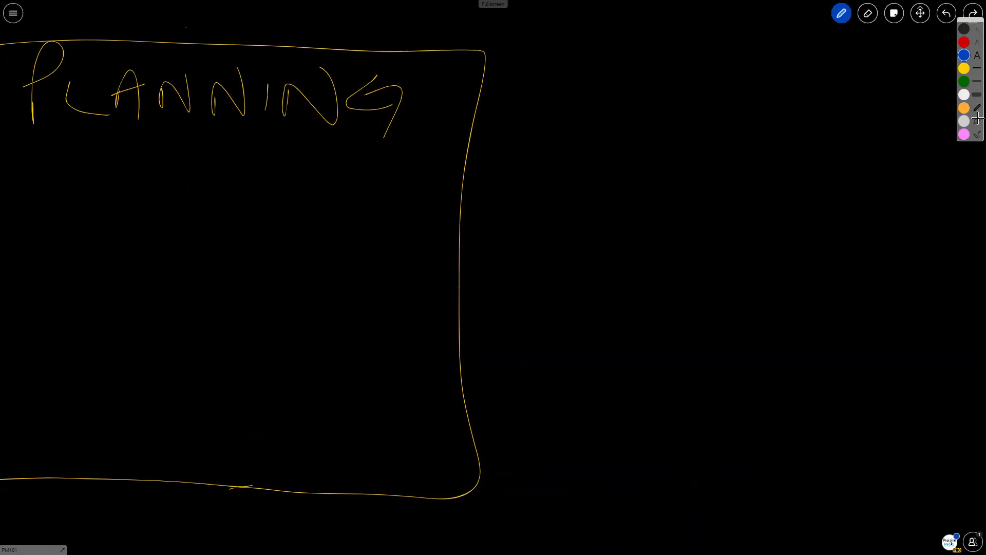
left_click_drag(454, 282, 661, 277)
left_click(946, 13)
Draw a red arrow leading right from the PLANNING box and a red box at its tip.
left_click(964, 42)
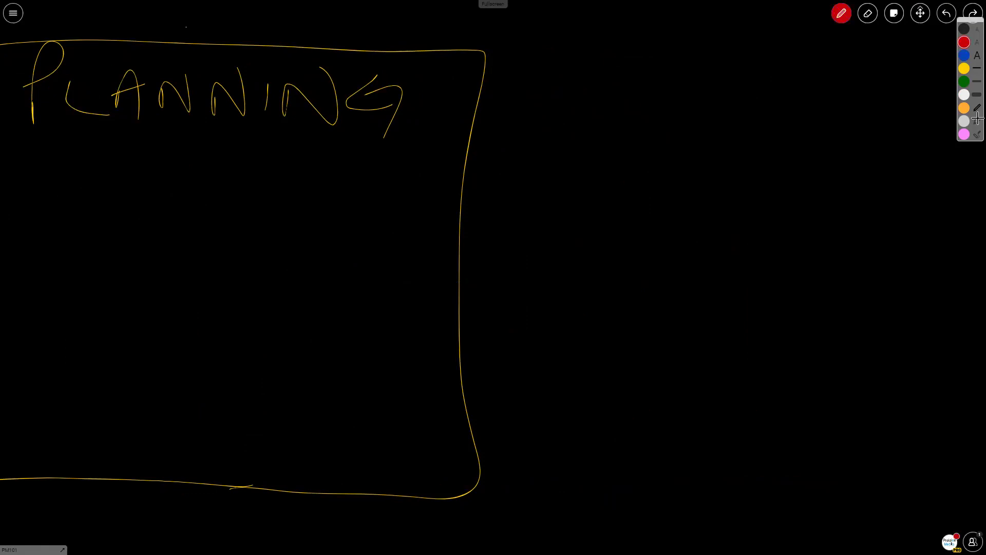
mouse_move(452, 281)
left_mouse_down()
mouse_move(585, 265)
mouse_move(575, 302)
left_mouse_up()
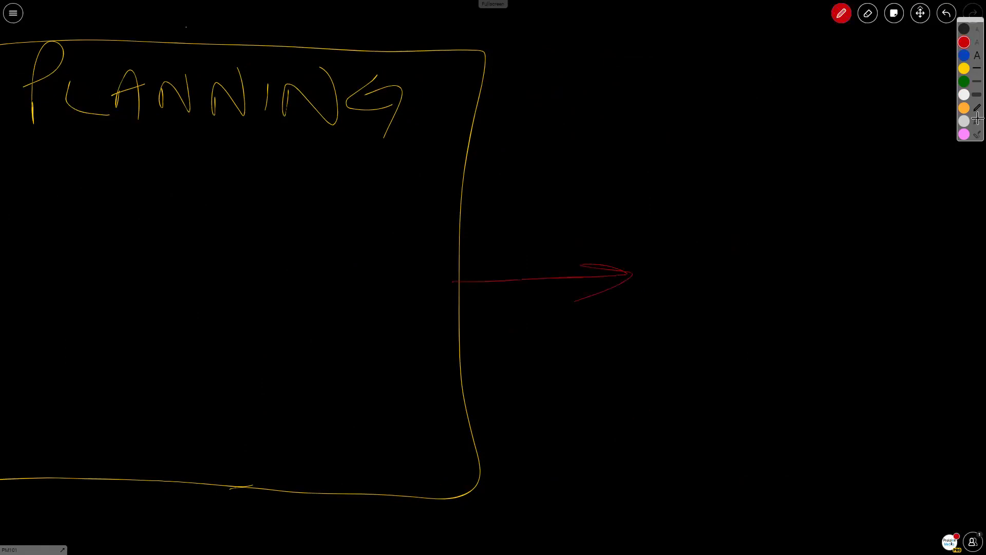
left_click(921, 13)
left_click_drag(815, 146, 469, 149)
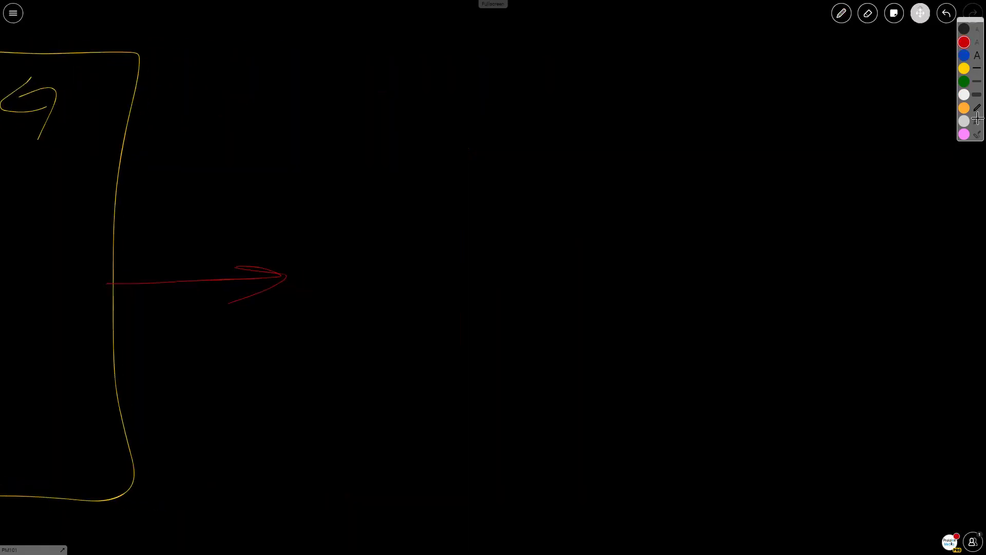
left_click(978, 119)
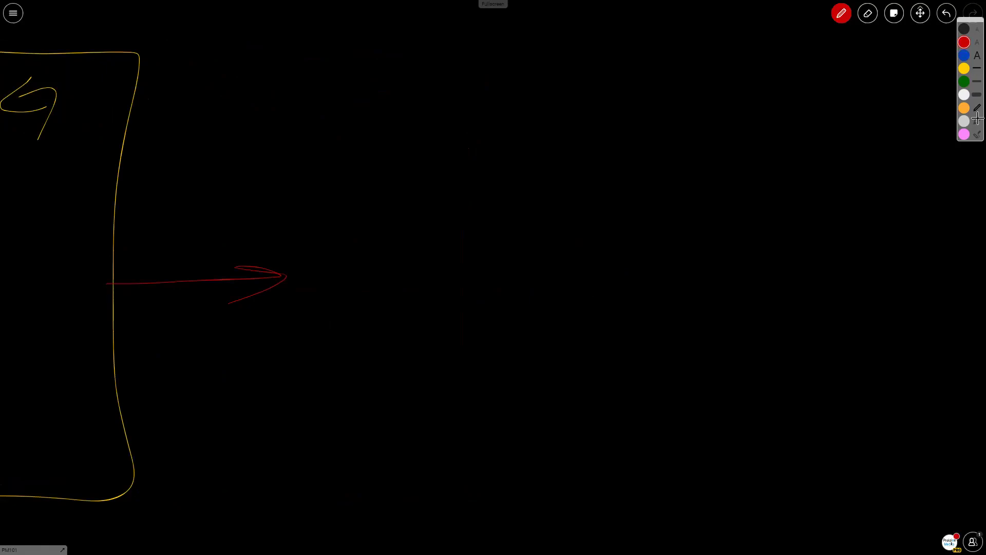
mouse_move(303, 88)
left_mouse_down()
mouse_move(291, 461)
mouse_move(481, 472)
mouse_move(690, 440)
mouse_move(679, 47)
mouse_move(458, 51)
mouse_move(299, 85)
mouse_move(342, 126)
mouse_move(377, 141)
left_mouse_up()
Handwrite the heading "EXECUTING" in red inside the upper part of the red box.
mouse_move(335, 119)
left_mouse_down()
mouse_move(363, 112)
mouse_move(371, 88)
mouse_move(380, 140)
left_mouse_up()
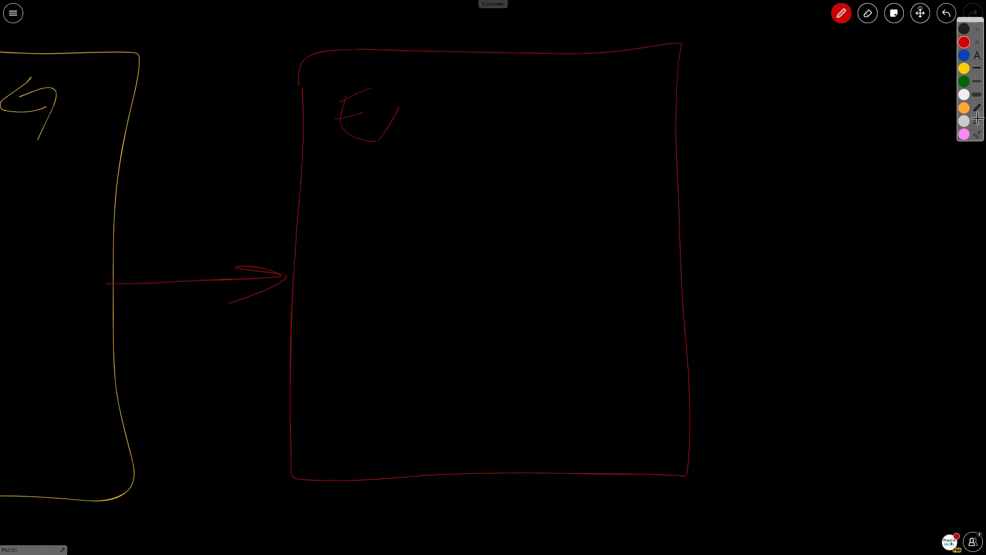
left_click_drag(384, 103, 404, 154)
left_click_drag(423, 109, 441, 148)
mouse_move(405, 132)
left_mouse_down()
mouse_move(430, 128)
mouse_move(441, 99)
mouse_move(487, 149)
left_mouse_up()
mouse_move(490, 116)
left_mouse_down()
mouse_move(510, 112)
mouse_move(518, 153)
left_mouse_up()
mouse_move(531, 116)
left_mouse_down()
mouse_move(532, 141)
mouse_move(560, 145)
left_mouse_up()
left_click_drag(560, 129, 598, 152)
mouse_move(596, 151)
left_mouse_down()
mouse_move(579, 101)
mouse_move(609, 136)
mouse_move(626, 139)
left_mouse_up()
left_click_drag(621, 126, 640, 164)
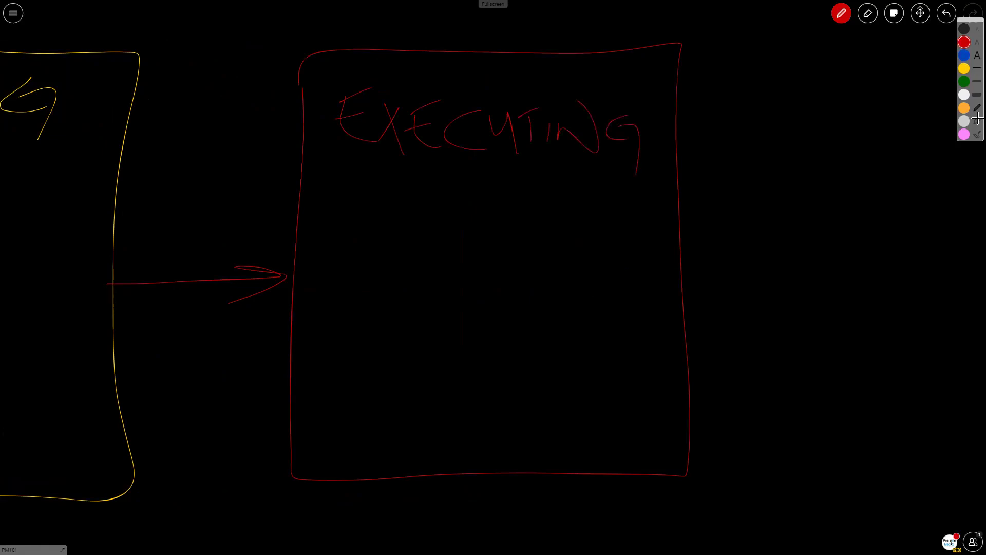
Draw a pink arrow pointing right from the right edge of the EXECUTING box.
left_click(920, 13)
left_click_drag(463, 257, 129, 252)
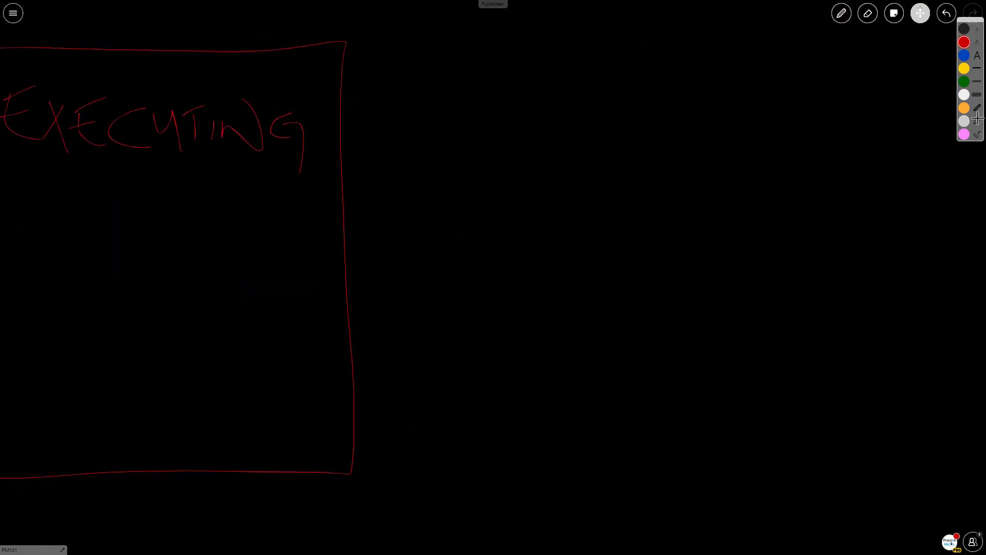
left_click(842, 14)
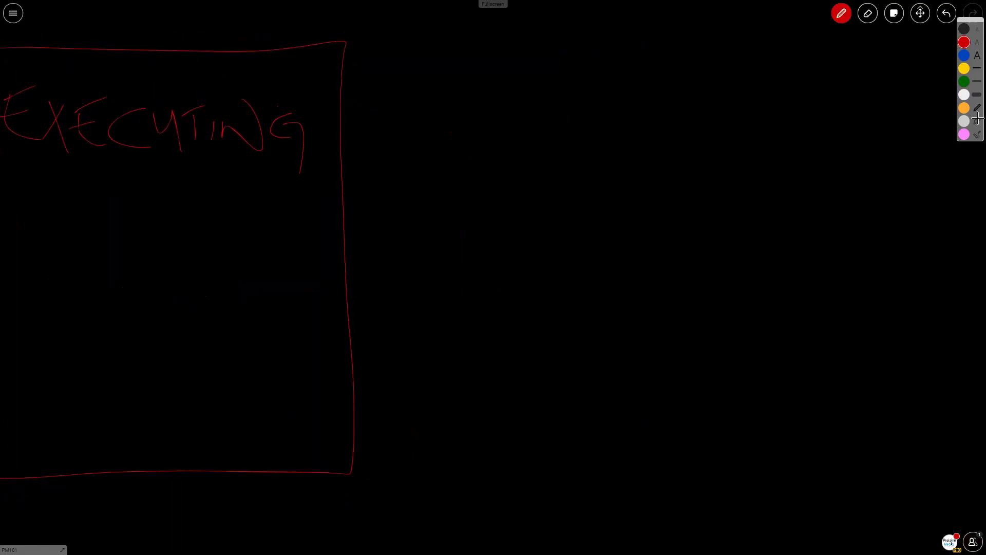
left_click(964, 134)
mouse_move(343, 279)
left_mouse_down()
mouse_move(480, 263)
mouse_move(455, 301)
left_mouse_up()
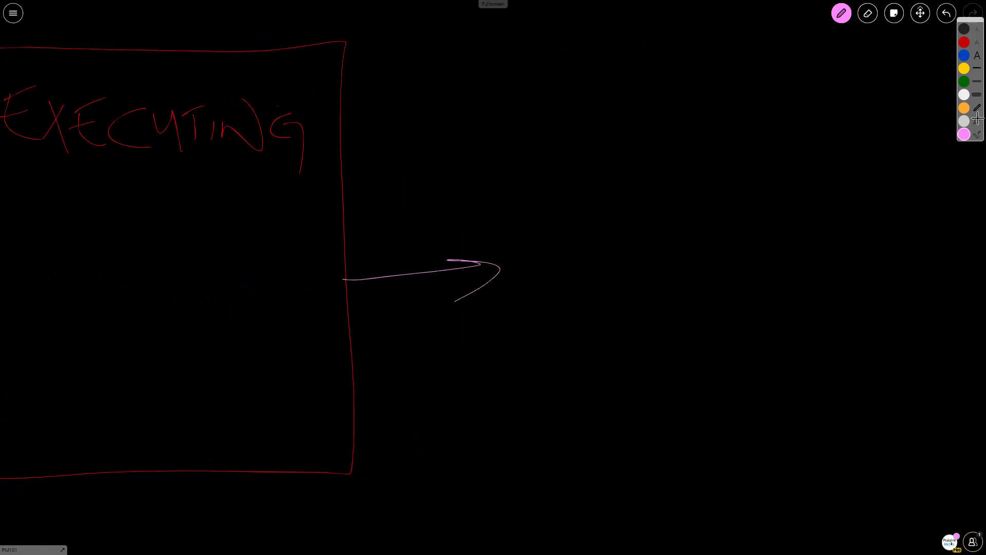
Handwrite "MONITORING" in pink beyond the pink arrow, with an "&" centred beneath it.
mouse_move(595, 101)
left_mouse_down()
mouse_move(615, 72)
mouse_move(650, 93)
mouse_move(653, 107)
left_mouse_up()
mouse_move(675, 84)
left_mouse_down()
mouse_move(679, 105)
mouse_move(669, 83)
left_mouse_up()
mouse_move(698, 88)
left_mouse_down()
mouse_move(694, 98)
mouse_move(724, 75)
mouse_move(766, 98)
left_mouse_up()
mouse_move(743, 77)
left_mouse_down()
mouse_move(771, 68)
mouse_move(804, 81)
left_mouse_up()
mouse_move(804, 84)
left_mouse_down()
mouse_move(825, 65)
mouse_move(828, 109)
mouse_move(866, 74)
mouse_move(903, 102)
mouse_move(905, 128)
left_mouse_up()
mouse_move(738, 134)
left_mouse_down()
mouse_move(727, 153)
mouse_move(749, 159)
left_mouse_up()
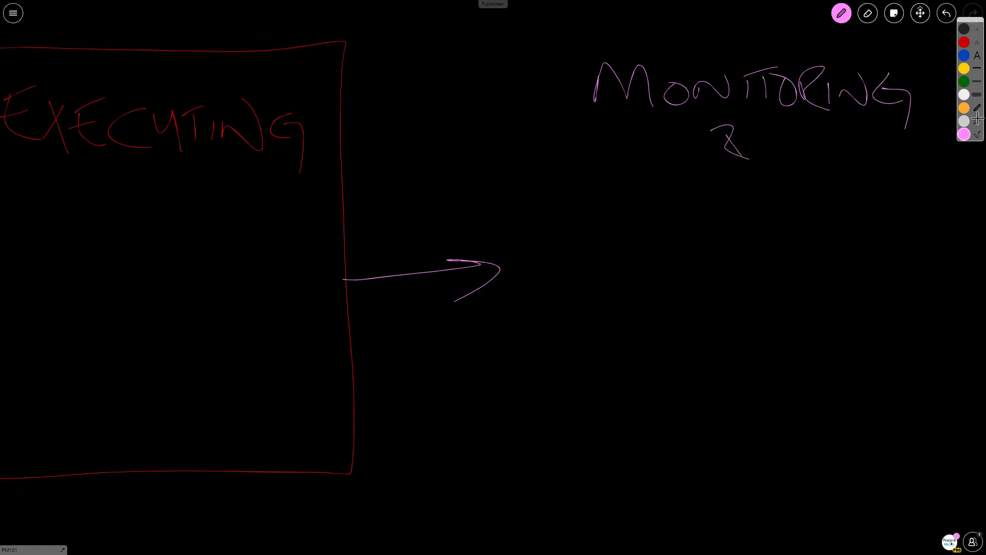
Handwrite "CONTROLLING" in pink below the ampersand to complete the heading.
mouse_move(634, 166)
left_mouse_down()
mouse_move(635, 204)
mouse_move(667, 184)
mouse_move(714, 201)
mouse_move(736, 179)
left_mouse_up()
left_click_drag(760, 176, 764, 206)
mouse_move(741, 175)
left_mouse_down()
mouse_move(782, 174)
mouse_move(788, 195)
left_mouse_up()
left_click_drag(787, 169, 824, 206)
mouse_move(827, 186)
left_mouse_down()
mouse_move(822, 203)
mouse_move(840, 188)
left_mouse_up()
mouse_move(849, 185)
left_mouse_down()
mouse_move(850, 204)
mouse_move(873, 212)
left_mouse_up()
mouse_move(869, 181)
left_mouse_down()
mouse_move(884, 205)
mouse_move(896, 189)
left_mouse_up()
mouse_move(896, 189)
left_mouse_down()
mouse_move(919, 211)
mouse_move(923, 174)
mouse_move(947, 228)
left_mouse_up()
Draw a large pink box enclosing the MONITORING & CONTROLLING heading, with empty space below the text.
mouse_move(548, 36)
left_mouse_down()
mouse_move(543, 476)
mouse_move(976, 487)
left_mouse_up()
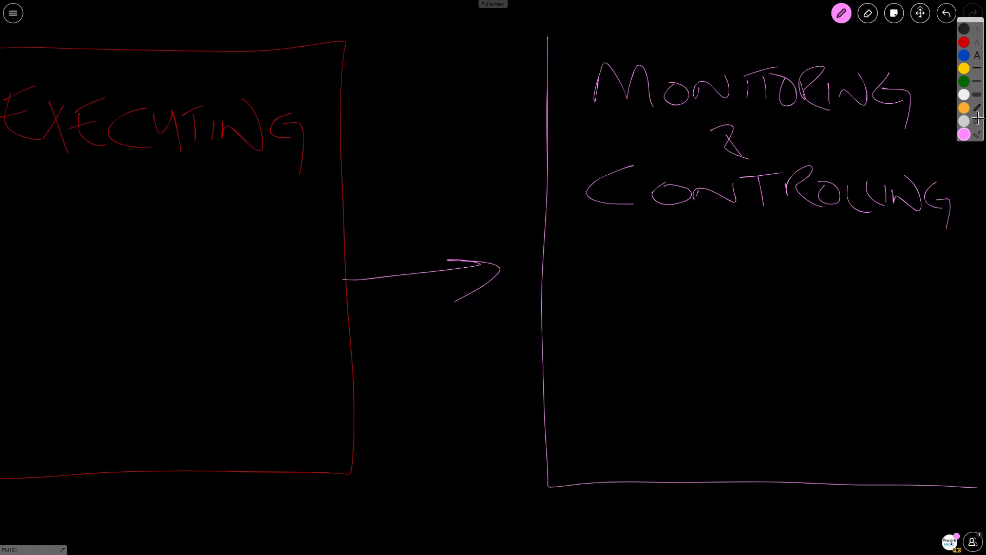
left_click(921, 13)
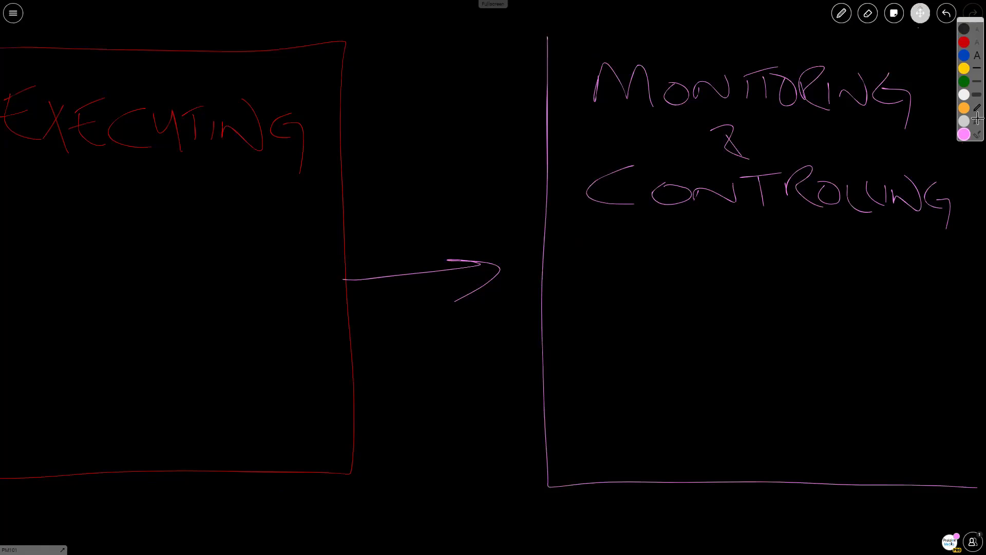
left_click_drag(729, 308, 487, 307)
left_click(841, 14)
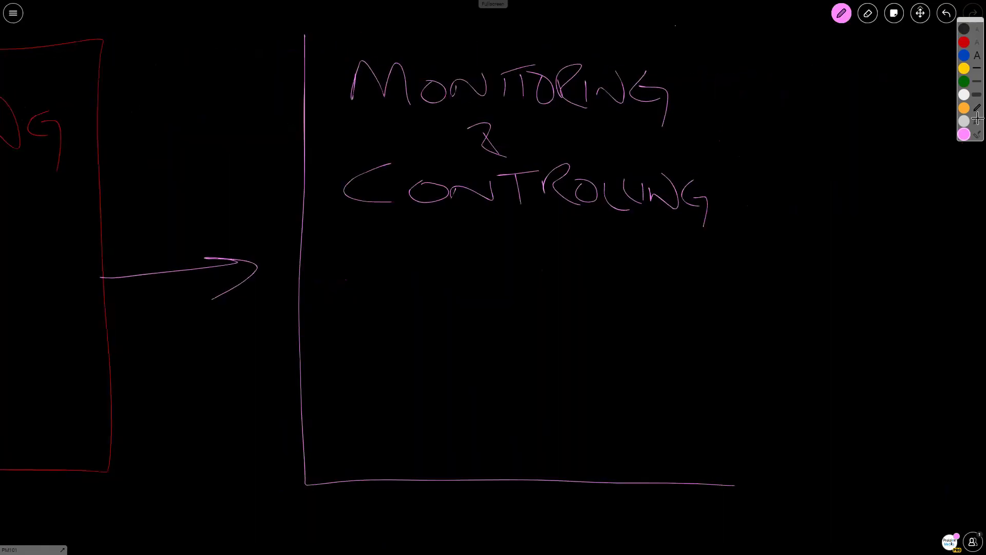
mouse_move(306, 34)
left_mouse_down()
mouse_move(755, 39)
mouse_move(774, 481)
mouse_move(724, 489)
left_mouse_up()
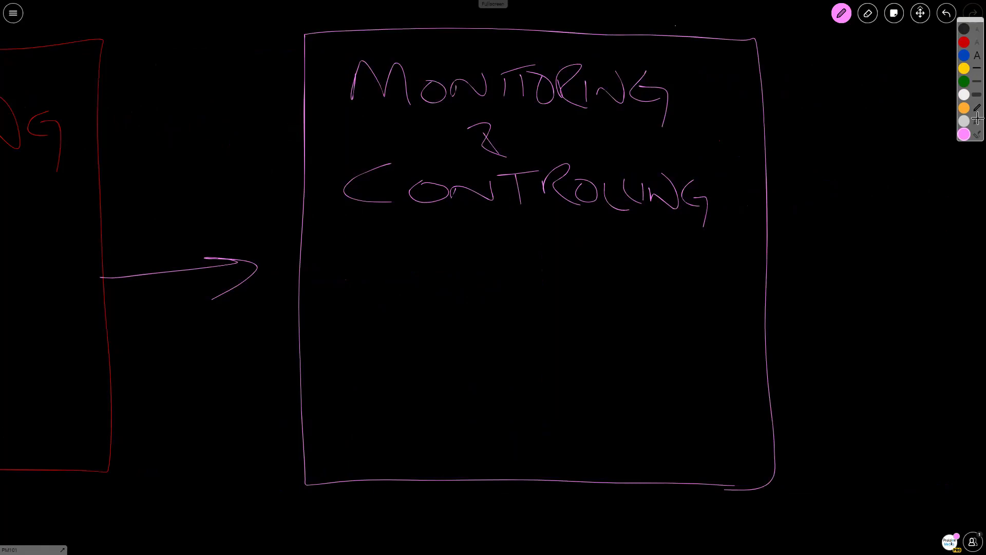
Draw an orange arrow leading right from the MONITORING & CONTROLLING box to an orange box headed "CLOSING".
key("space")
key("Right")
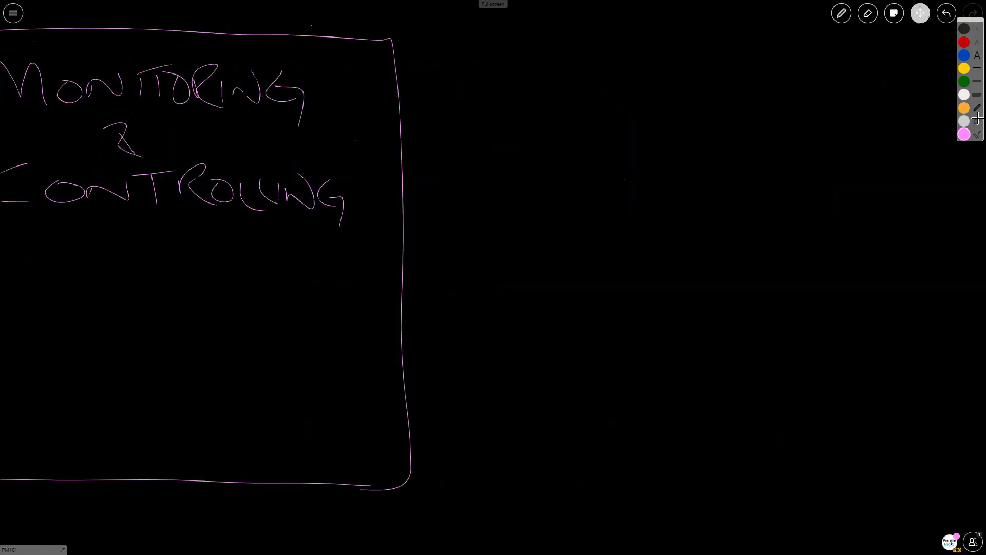
left_click(964, 109)
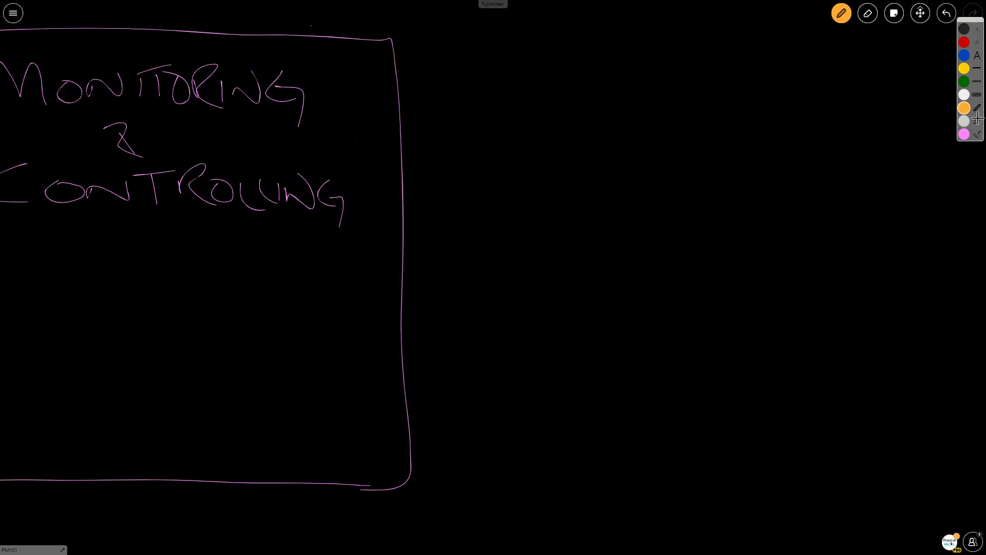
mouse_move(397, 259)
left_mouse_down()
mouse_move(524, 246)
mouse_move(497, 274)
left_mouse_up()
mouse_move(563, 37)
left_mouse_down()
mouse_move(540, 365)
mouse_move(639, 477)
mouse_move(925, 477)
mouse_move(912, 261)
mouse_move(924, 42)
mouse_move(553, 47)
left_mouse_up()
mouse_move(618, 109)
left_mouse_down()
mouse_move(636, 138)
mouse_move(681, 143)
left_mouse_up()
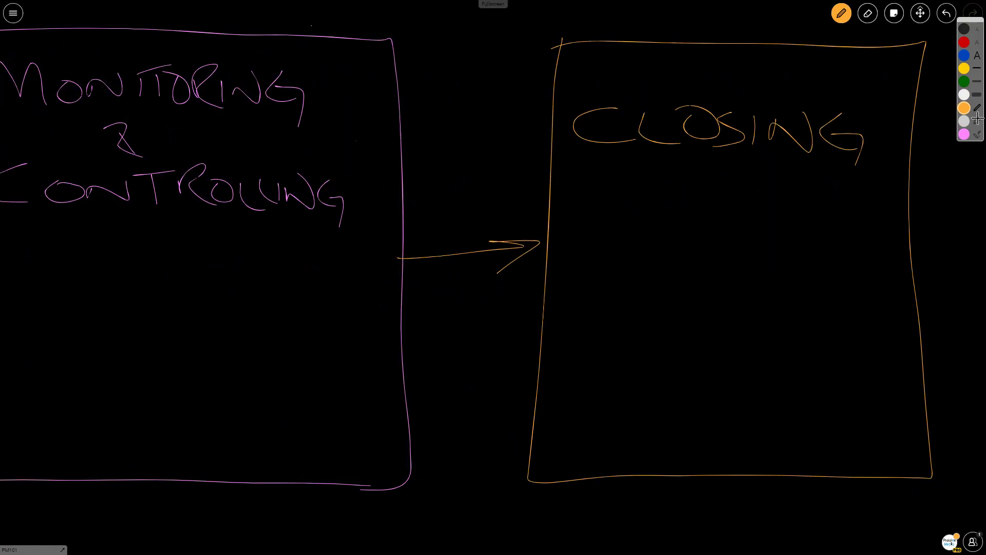
With the thickest stroke, draw a white arch in the empty space below the INITIATING and PLANNING boxes.
scroll(977, 118, "down", 10)
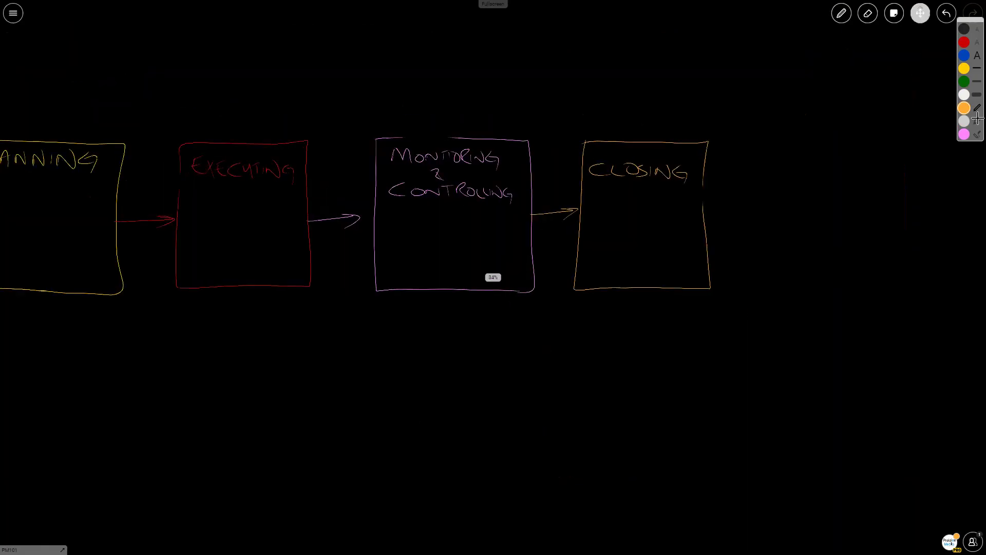
scroll(978, 118, "down", 3)
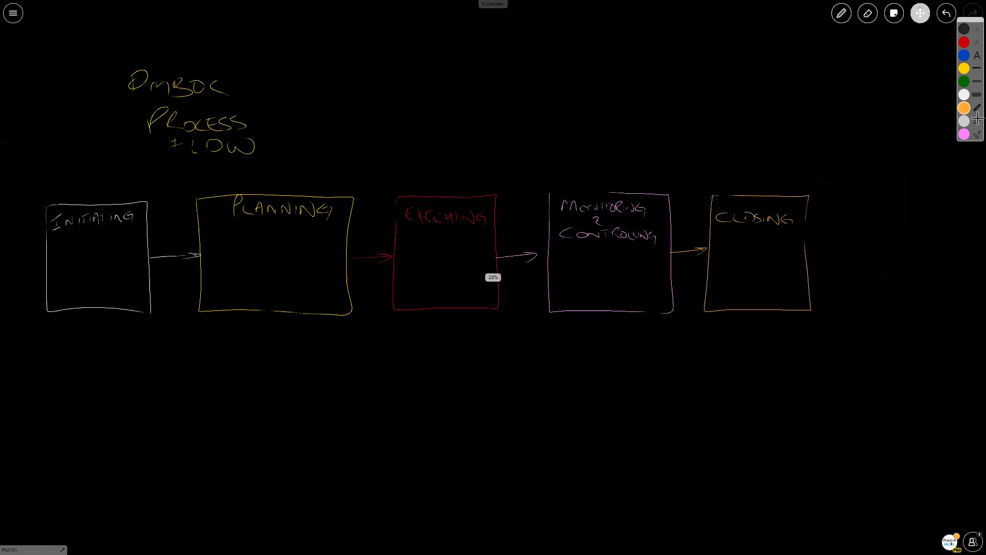
mouse_move(493, 277)
left_mouse_down()
mouse_move(526, 264)
mouse_move(537, 216)
left_mouse_up()
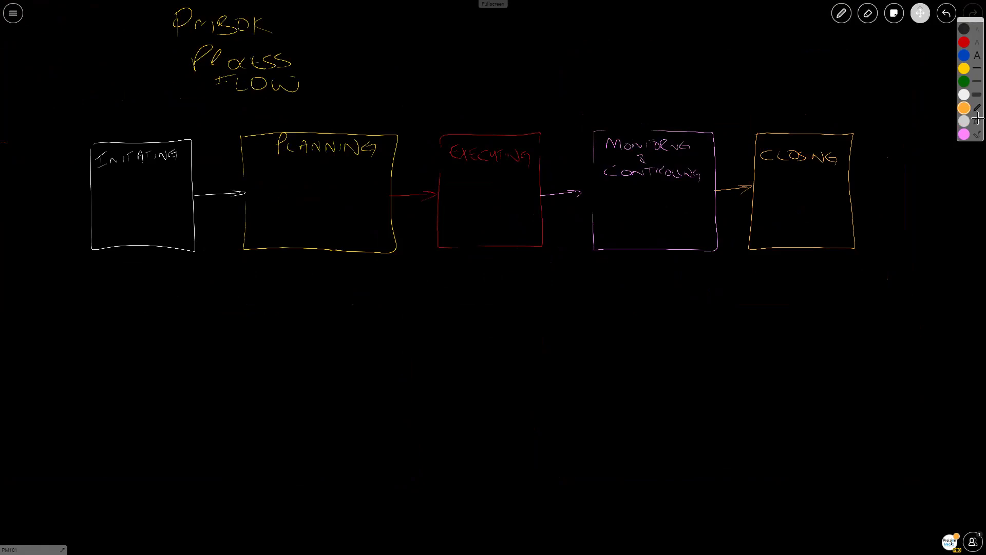
left_click(977, 118)
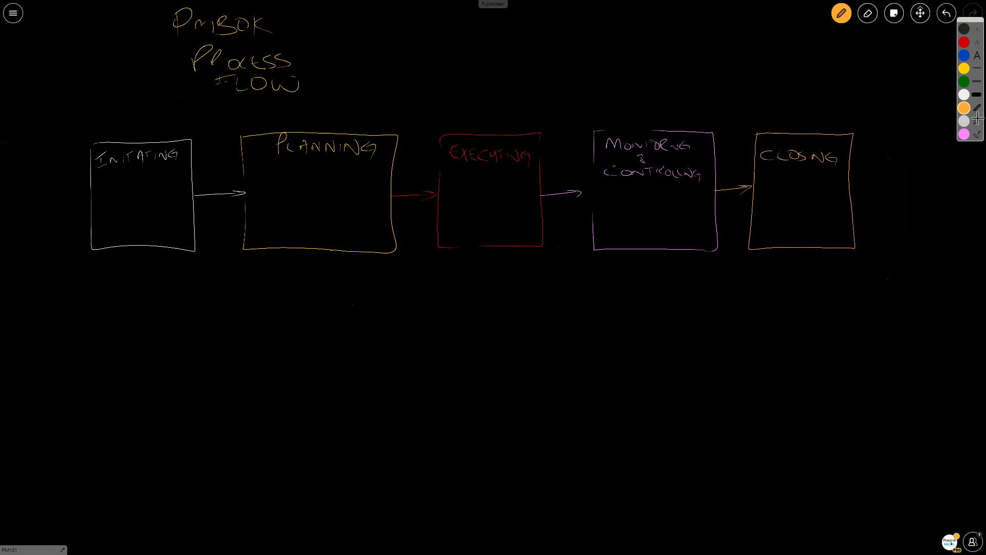
left_click(964, 95)
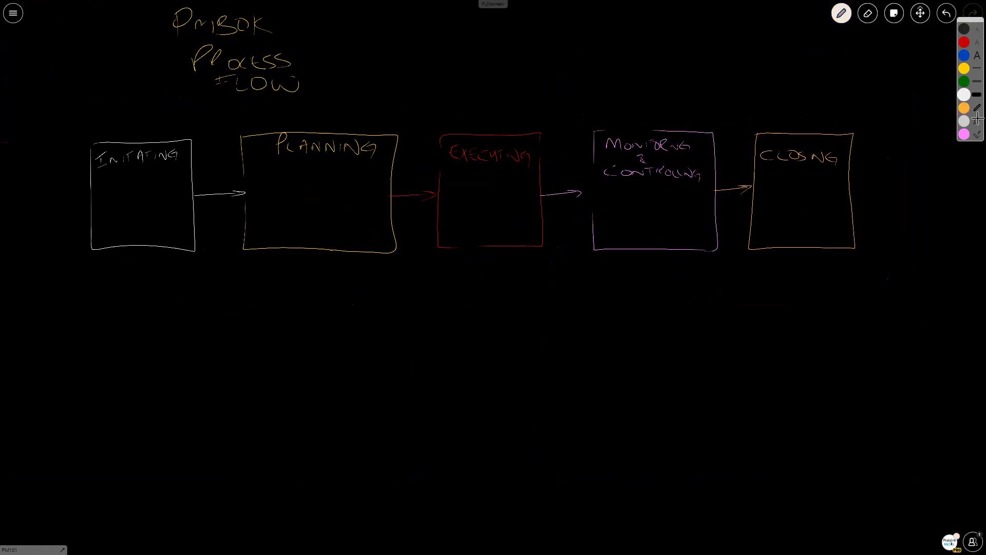
left_click_drag(129, 439, 276, 381)
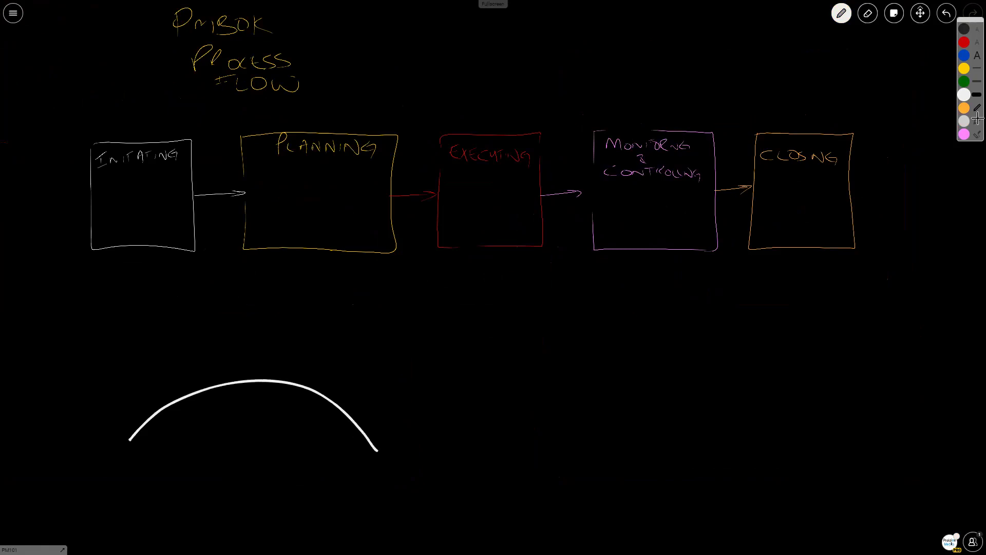
Draw a tall yellow arch overlapping the white one and a slightly lower red arch beneath it, both ending below MONITORING & CONTROLLING.
key("4")
mouse_move(221, 437)
left_mouse_down()
mouse_move(285, 370)
mouse_move(529, 335)
mouse_move(630, 471)
left_mouse_up()
key("2")
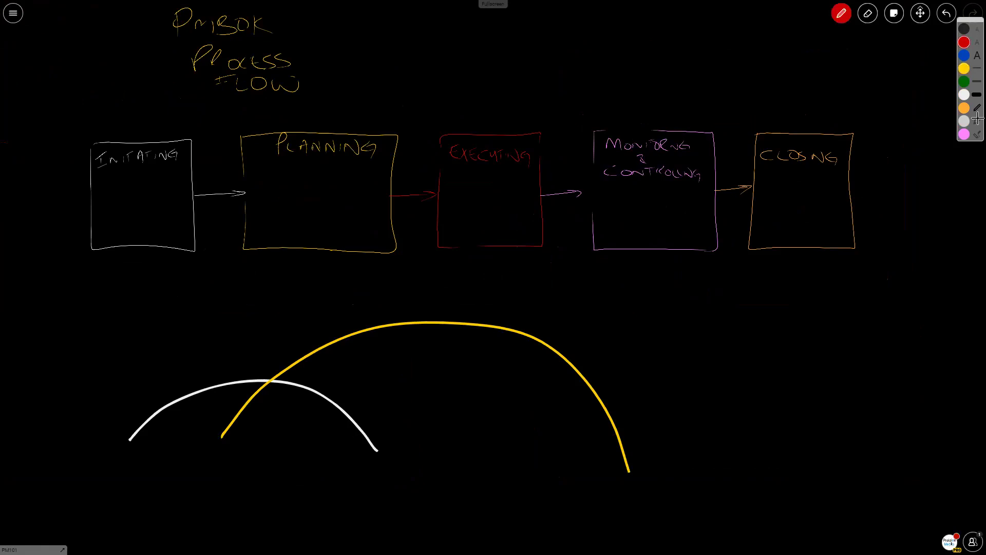
mouse_move(224, 441)
left_mouse_down()
mouse_move(331, 380)
mouse_move(549, 369)
mouse_move(639, 462)
mouse_move(642, 488)
left_mouse_up()
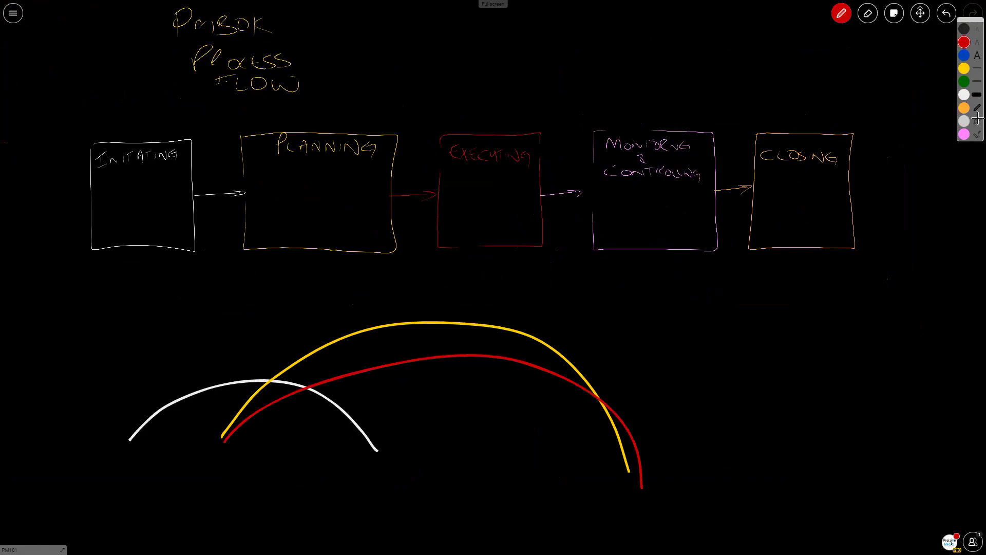
Add a wide pink arch spanning the yellow and red ones, and an orange arch ending below the CLOSING box.
left_click(964, 134)
mouse_move(185, 455)
left_mouse_down()
mouse_move(279, 401)
mouse_move(452, 349)
mouse_move(635, 395)
mouse_move(689, 484)
left_mouse_up()
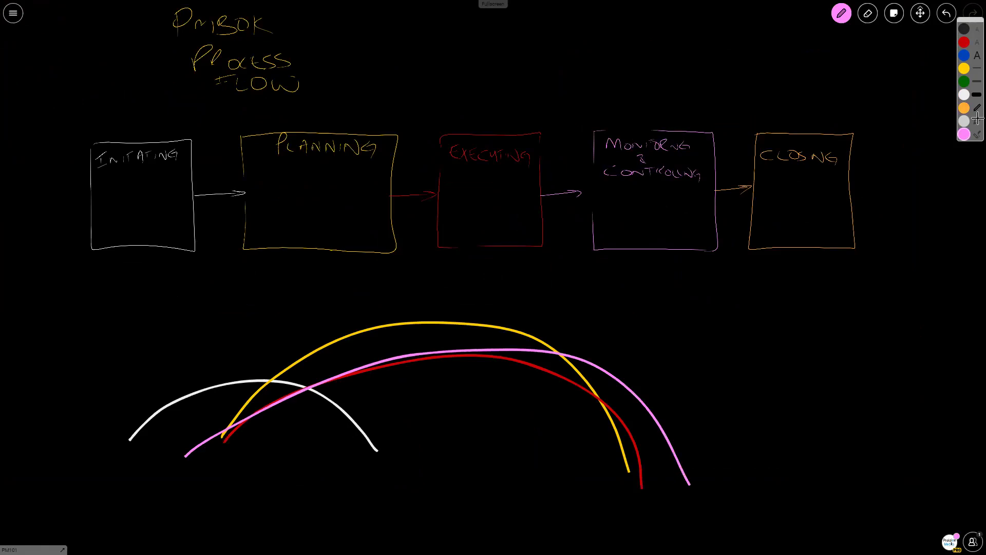
left_click(965, 107)
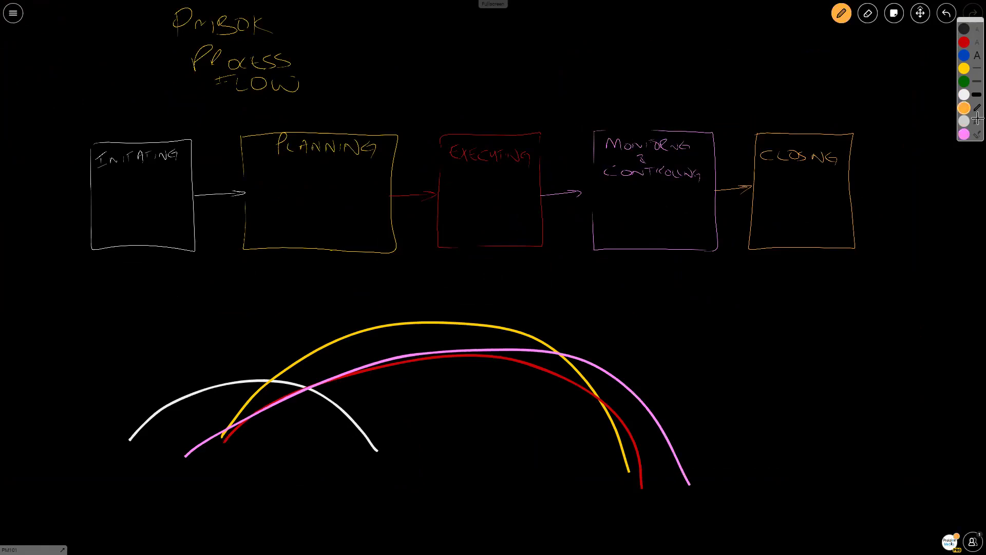
mouse_move(532, 459)
left_mouse_down()
mouse_move(666, 395)
mouse_move(831, 482)
left_mouse_up()
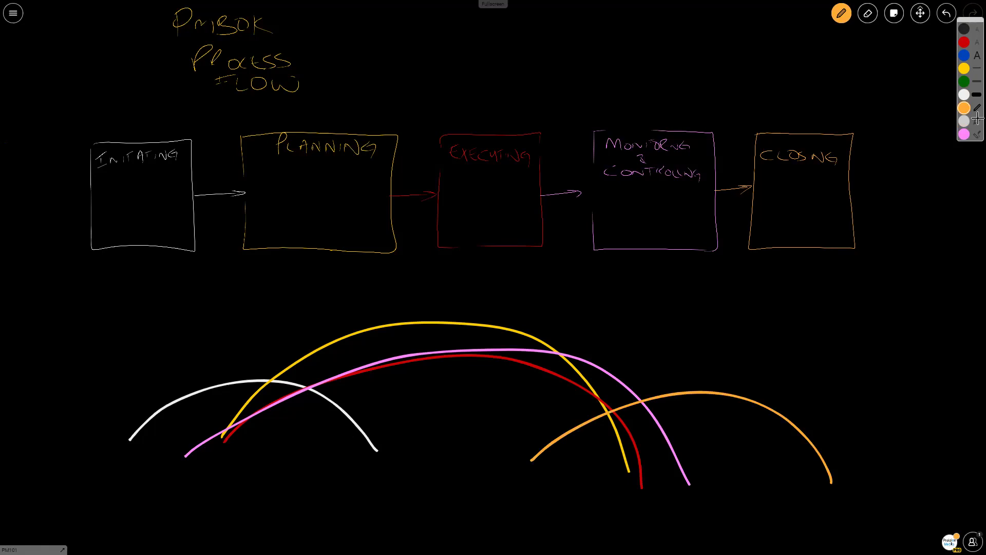
Handwrite "5SS 6th" in orange above the orange arch and circle it.
mouse_move(737, 337)
left_mouse_down()
mouse_move(736, 357)
mouse_move(704, 367)
left_mouse_up()
left_click_drag(768, 337, 754, 367)
left_click_drag(804, 341, 786, 370)
mouse_move(860, 343)
left_mouse_down()
mouse_move(854, 372)
mouse_move(877, 377)
mouse_move(886, 364)
left_mouse_up()
mouse_move(887, 354)
left_mouse_down()
mouse_move(889, 371)
mouse_move(905, 381)
left_mouse_up()
mouse_move(751, 301)
left_mouse_down()
mouse_move(689, 327)
mouse_move(880, 415)
mouse_move(754, 296)
left_mouse_up()
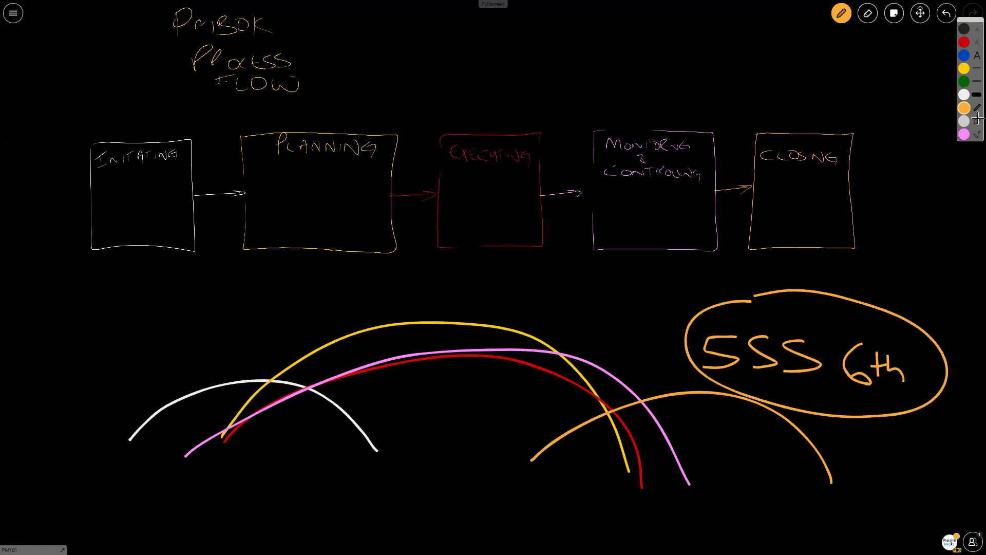
Handwrite "DPC" in thick white strokes inside the INITIATING box, beneath its heading.
left_click(965, 95)
key("space")
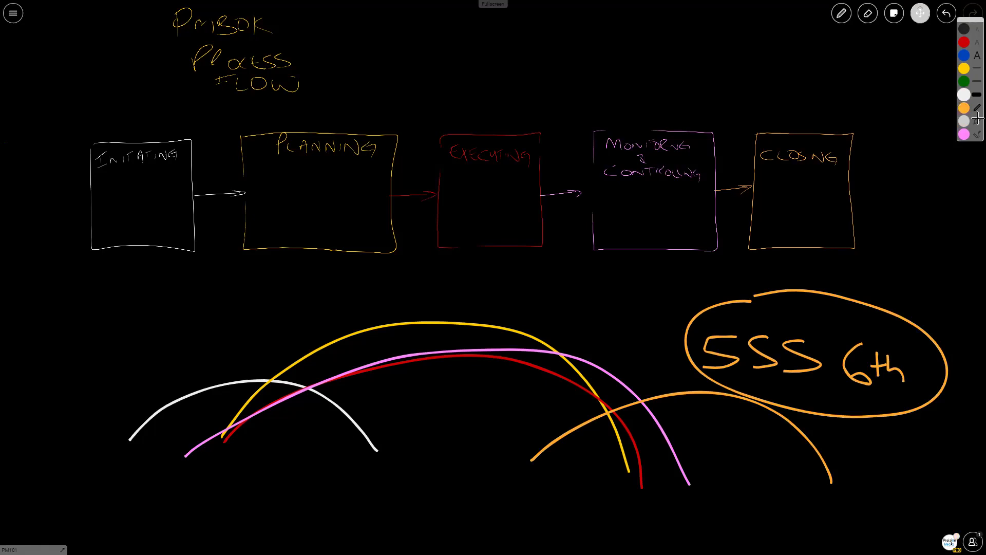
scroll(977, 118, "up", 8)
scroll(977, 118, "left", 3)
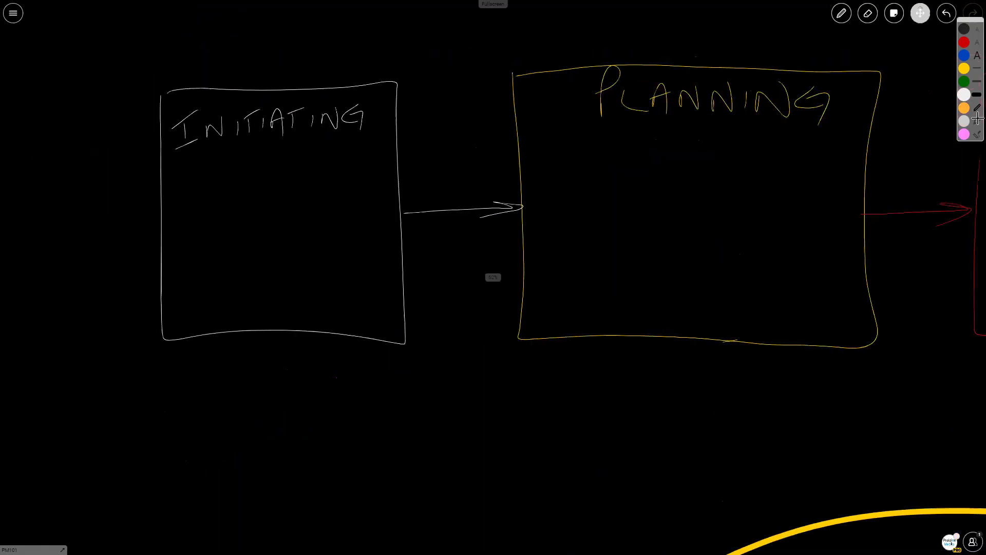
scroll(977, 118, "up", 4)
scroll(977, 118, "left", 1)
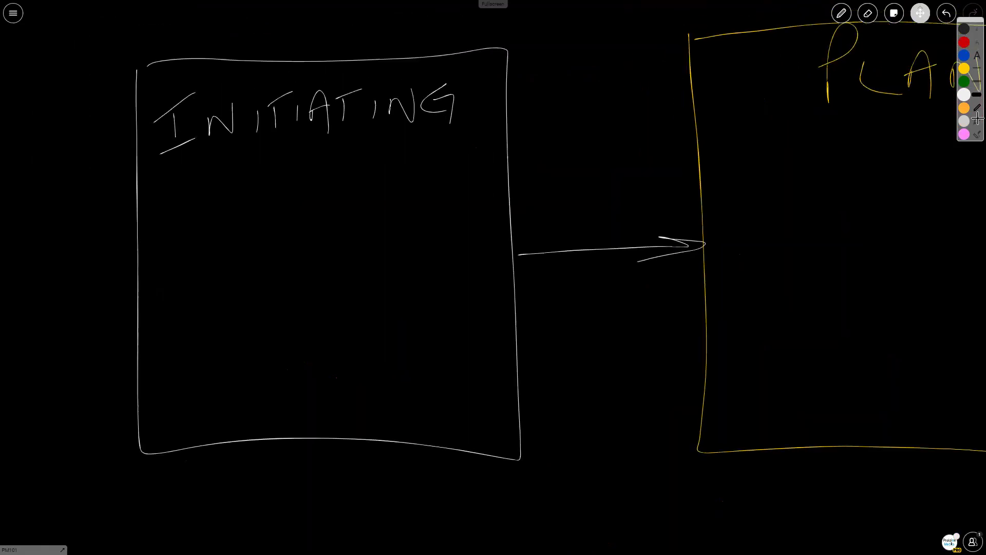
key("p")
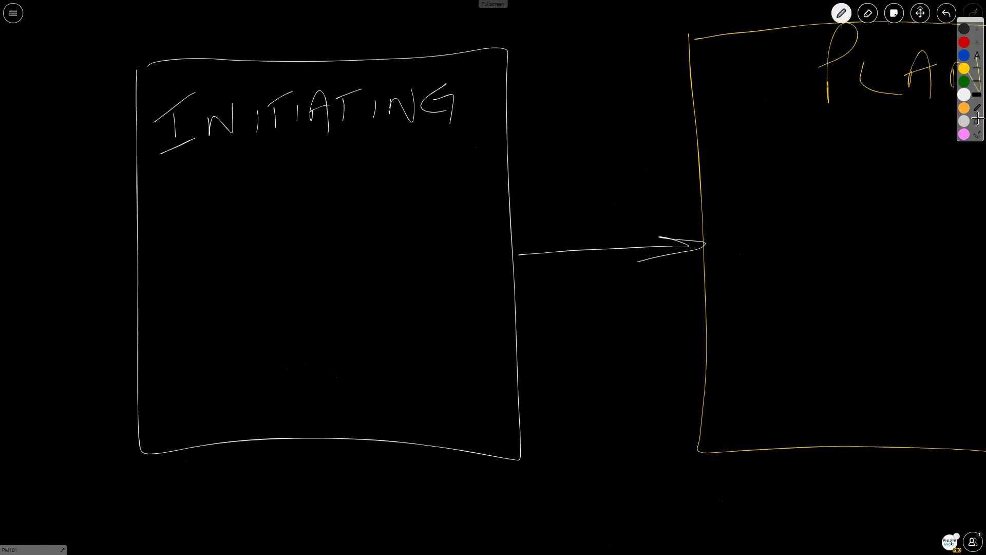
mouse_move(173, 208)
left_mouse_down()
mouse_move(174, 243)
mouse_move(191, 259)
mouse_move(163, 237)
left_mouse_up()
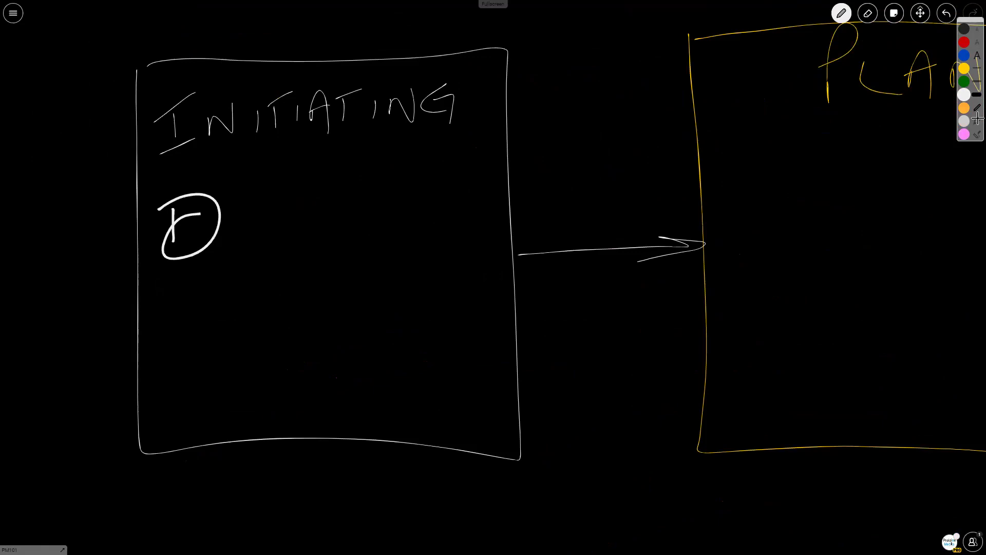
left_click_drag(246, 211, 248, 233)
left_click_drag(247, 211, 343, 240)
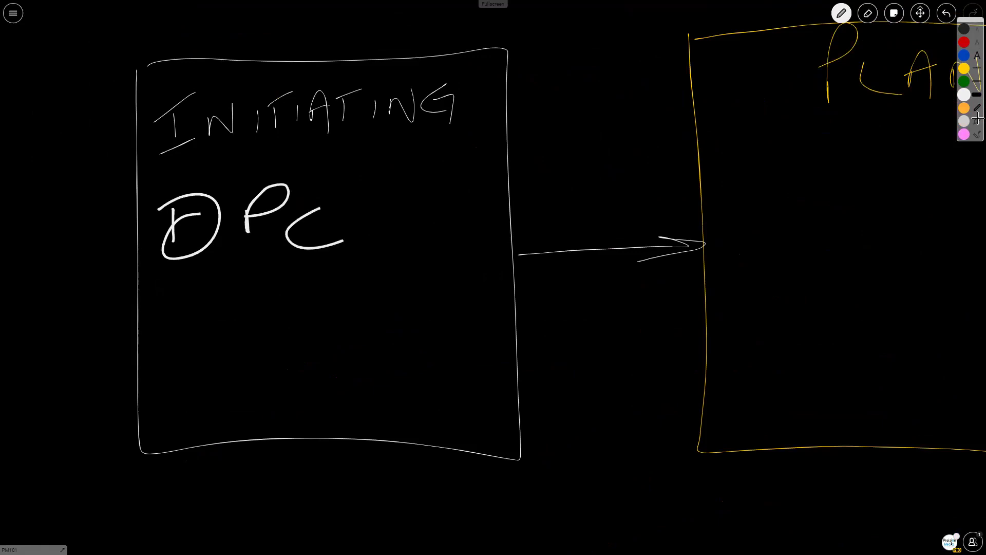
Handwrite "IS" in white below "DPC" in the INITIATING box.
mouse_move(182, 318)
left_mouse_down()
mouse_move(184, 373)
mouse_move(235, 365)
left_mouse_up()
left_click_drag(158, 333, 208, 305)
left_click_drag(290, 301, 254, 366)
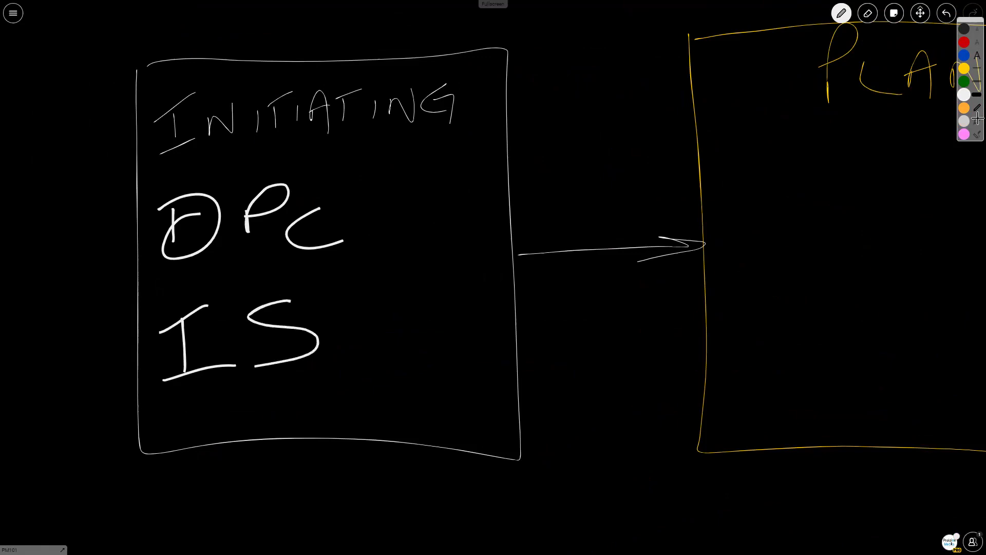
Handwrite "DPMP" in yellow at the start of the first row inside the PLANNING box.
left_click(920, 13)
left_click_drag(770, 257, 233, 256)
left_click(964, 68)
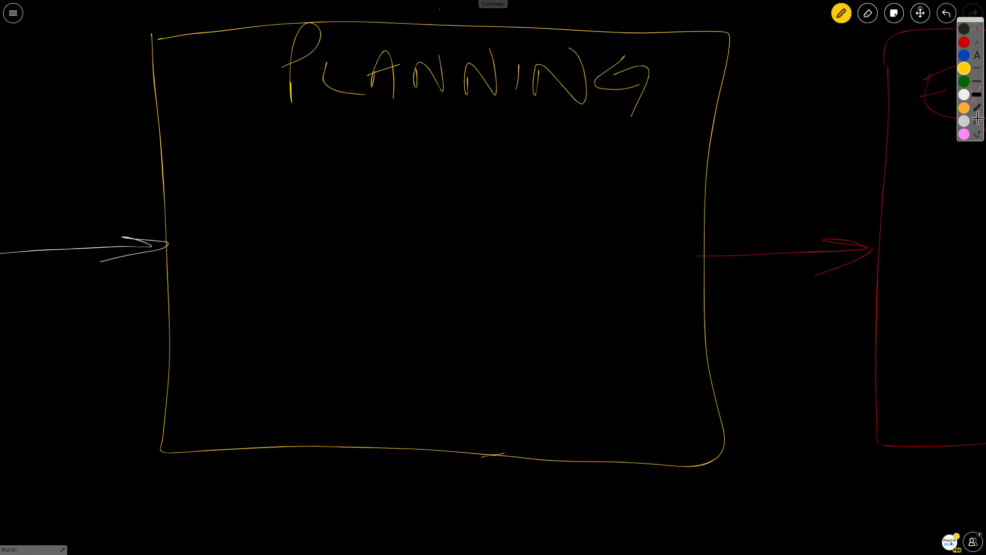
left_click_drag(177, 136, 177, 153)
mouse_move(171, 137)
left_mouse_down()
mouse_move(200, 143)
mouse_move(174, 160)
left_mouse_up()
mouse_move(211, 138)
left_mouse_down()
mouse_move(236, 146)
mouse_move(259, 137)
mouse_move(265, 161)
left_mouse_up()
left_click_drag(283, 140, 282, 160)
left_click_drag(283, 145, 309, 131)
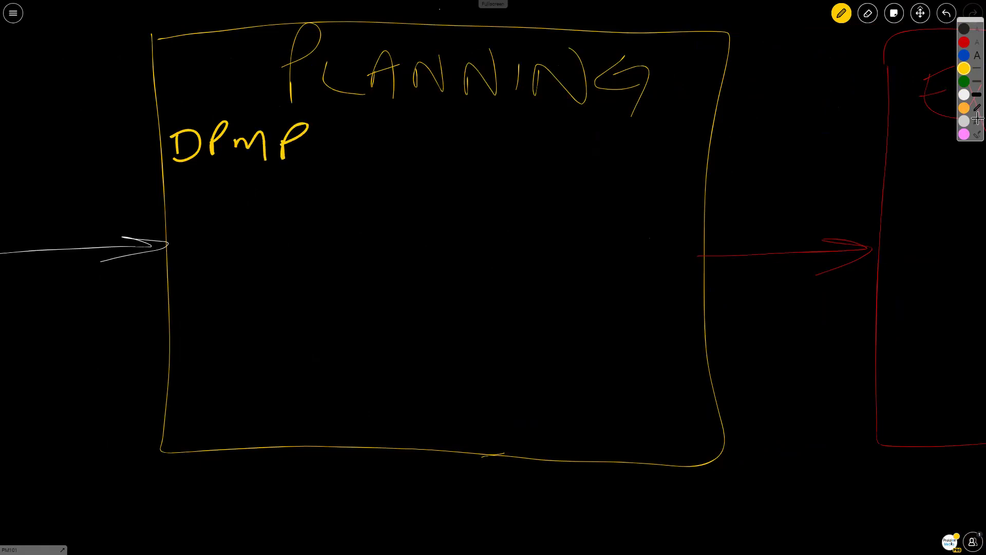
Add a comma after "DPMP" and handwrite "PSM," in yellow on the same row.
left_click(920, 13)
scroll(116, 206, "up", 4)
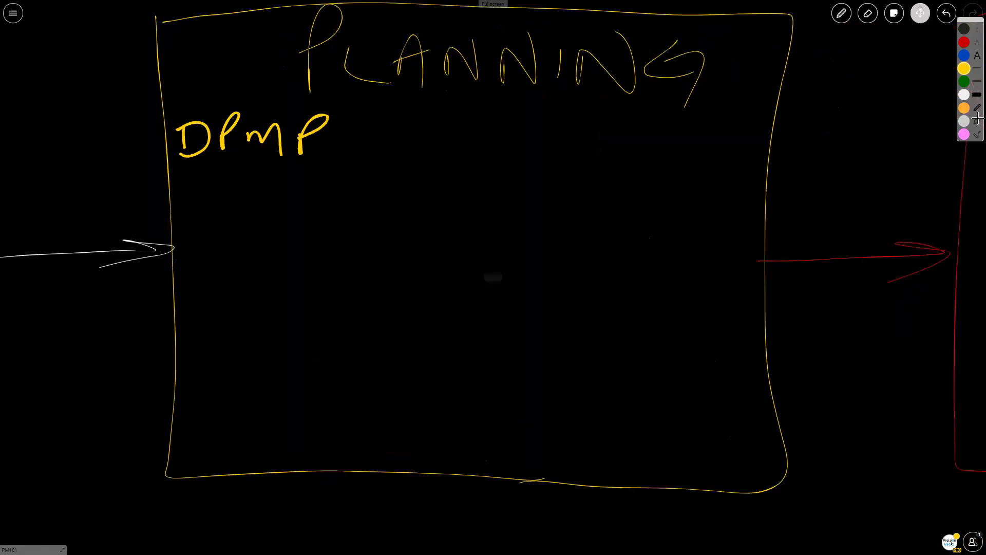
left_click_drag(493, 278, 381, 322)
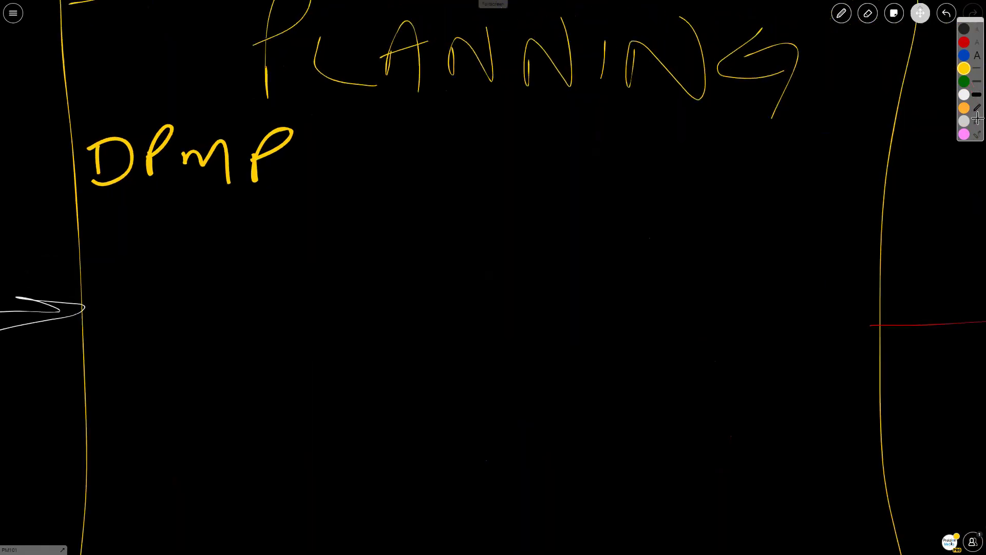
left_click(920, 14)
left_click(921, 13)
left_click(842, 14)
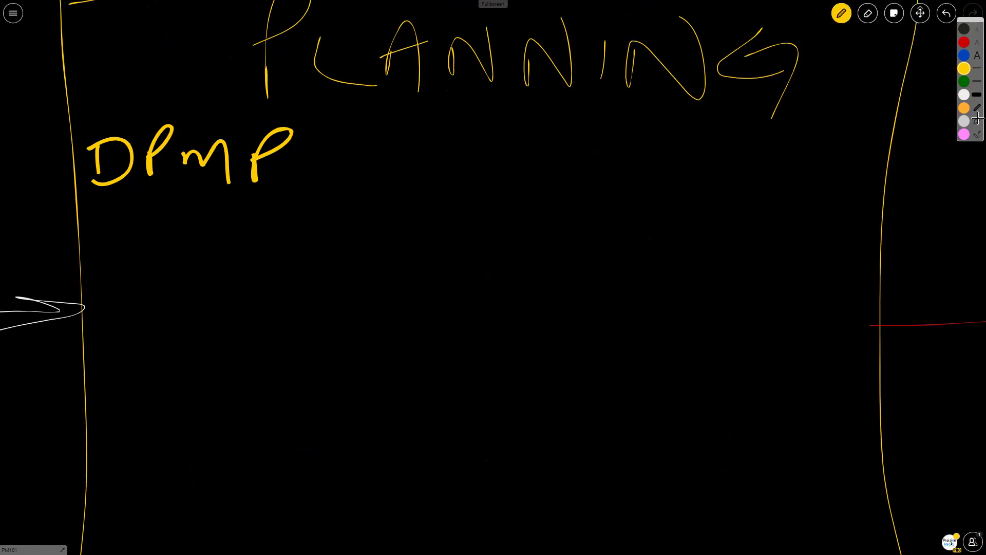
left_click_drag(296, 189, 291, 193)
mouse_move(334, 150)
left_mouse_down()
mouse_move(335, 160)
mouse_move(335, 150)
mouse_move(371, 146)
mouse_move(366, 165)
left_mouse_up()
mouse_move(400, 153)
left_mouse_down()
mouse_move(427, 127)
mouse_move(438, 160)
left_mouse_up()
left_click_drag(455, 170, 447, 180)
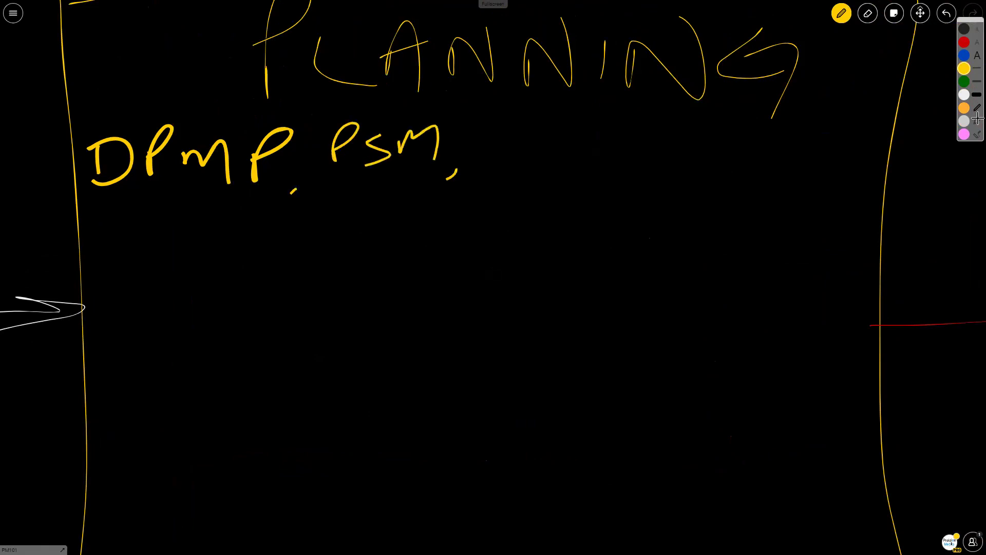
Complete the first row of the PLANNING box with "CR, DS, CWBS" in yellow.
mouse_move(497, 132)
left_mouse_down()
mouse_move(512, 165)
mouse_move(523, 158)
left_mouse_up()
left_click_drag(520, 150, 570, 179)
left_click_drag(602, 136, 601, 167)
mouse_move(592, 134)
left_mouse_down()
mouse_move(595, 168)
mouse_move(586, 167)
left_mouse_up()
mouse_move(677, 134)
left_mouse_down()
mouse_move(663, 149)
mouse_move(685, 193)
left_mouse_up()
mouse_move(743, 135)
left_mouse_down()
mouse_move(725, 154)
mouse_move(758, 176)
left_mouse_up()
mouse_move(765, 153)
left_mouse_down()
mouse_move(771, 168)
mouse_move(801, 143)
mouse_move(812, 163)
left_mouse_up()
mouse_move(811, 140)
left_mouse_down()
mouse_move(832, 150)
mouse_move(814, 180)
left_mouse_up()
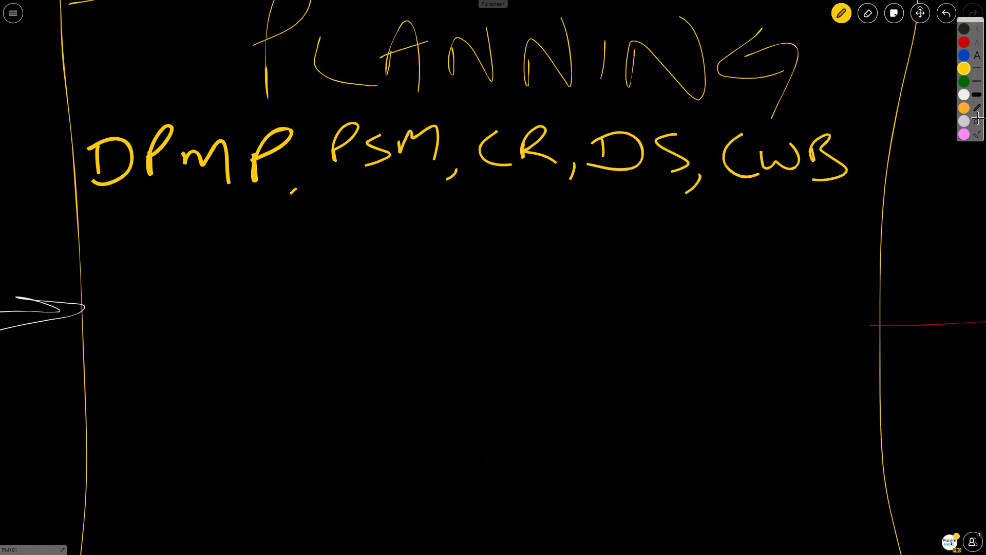
left_click_drag(866, 142, 848, 178)
Start a second row in the PLANNING box with "PSM, DA, SA," in yellow.
left_click_drag(126, 225, 122, 263)
mouse_move(121, 259)
left_mouse_down()
mouse_move(158, 205)
mouse_move(131, 246)
left_mouse_up()
left_click_drag(181, 222, 153, 265)
mouse_move(188, 245)
left_mouse_down()
mouse_move(205, 226)
mouse_move(241, 269)
left_mouse_up()
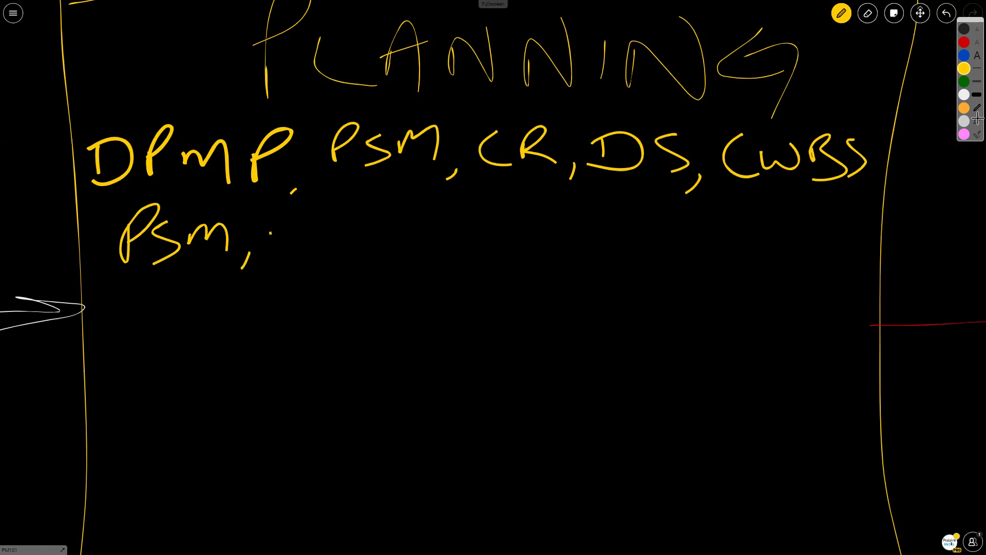
left_click_drag(270, 232, 267, 265)
left_click_drag(271, 231, 264, 266)
mouse_move(330, 232)
left_mouse_down()
mouse_move(314, 248)
mouse_move(339, 259)
left_mouse_up()
mouse_move(319, 242)
left_mouse_down()
mouse_move(334, 240)
mouse_move(367, 264)
left_mouse_up()
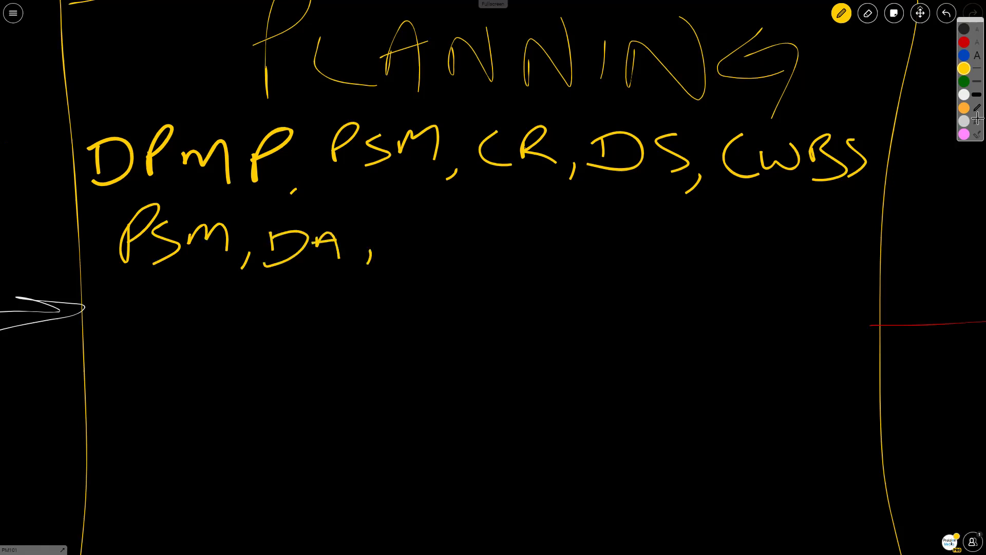
mouse_move(409, 224)
left_mouse_down()
mouse_move(388, 267)
mouse_move(446, 254)
mouse_move(448, 264)
left_mouse_up()
mouse_move(421, 241)
left_mouse_down()
mouse_move(438, 239)
mouse_move(462, 268)
left_mouse_up()
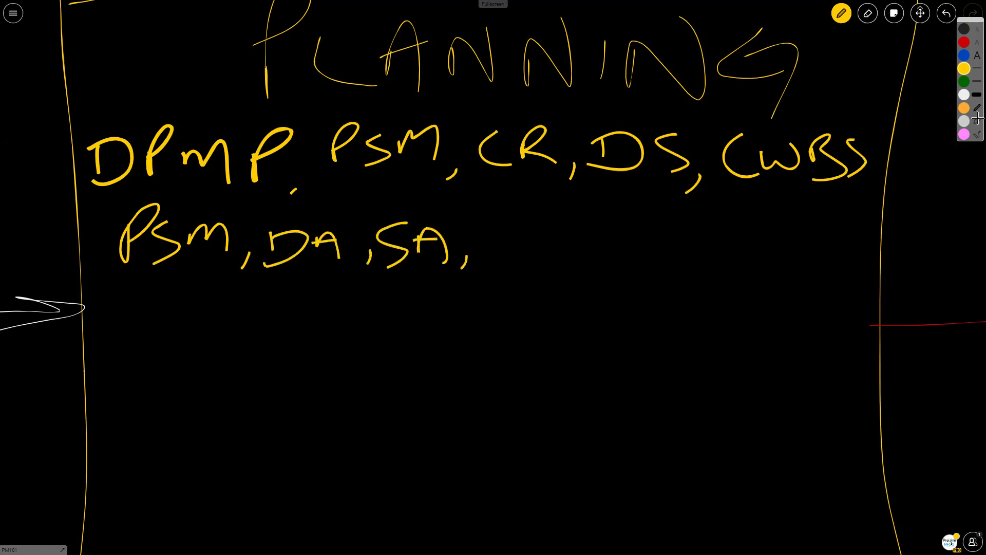
Finish the second row of the PLANNING box with "EAD, DS".
mouse_move(492, 226)
left_mouse_down()
mouse_move(525, 256)
mouse_move(510, 239)
left_mouse_up()
left_click_drag(481, 228, 520, 223)
mouse_move(531, 256)
left_mouse_down()
mouse_move(562, 264)
mouse_move(554, 238)
mouse_move(566, 263)
left_mouse_up()
mouse_move(566, 226)
left_mouse_down()
mouse_move(608, 242)
mouse_move(564, 263)
left_mouse_up()
left_click_drag(633, 264, 631, 268)
mouse_move(672, 234)
left_mouse_down()
mouse_move(684, 230)
mouse_move(669, 261)
mouse_move(691, 273)
mouse_move(650, 262)
left_mouse_up()
left_click_drag(740, 232, 713, 280)
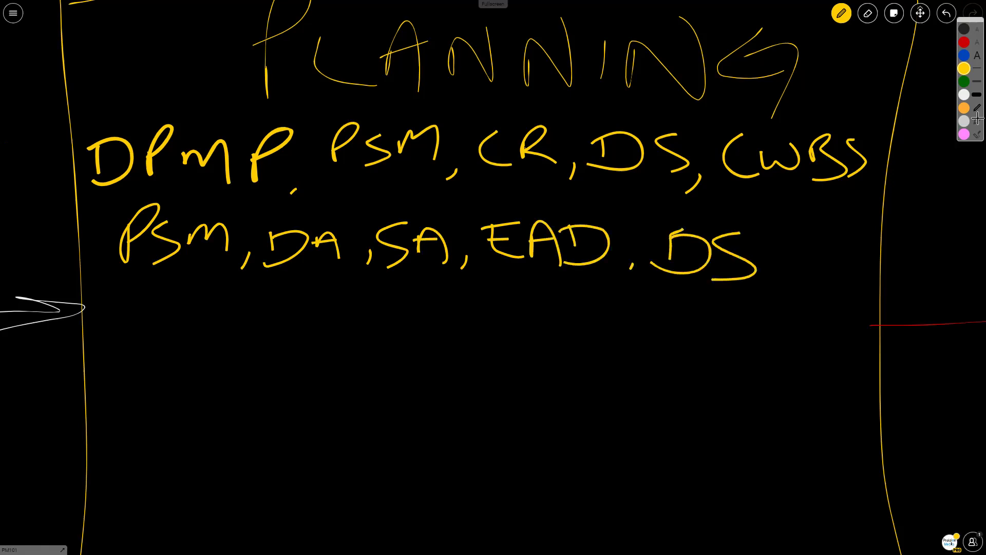
Handwrite "PCM, EC, DB" in yellow as the third row of the PLANNING box.
left_click_drag(119, 293, 124, 327)
mouse_move(112, 297)
left_mouse_down()
mouse_move(142, 292)
mouse_move(126, 310)
mouse_move(178, 323)
left_mouse_up()
mouse_move(188, 320)
left_mouse_down()
mouse_move(190, 312)
mouse_move(250, 341)
left_mouse_up()
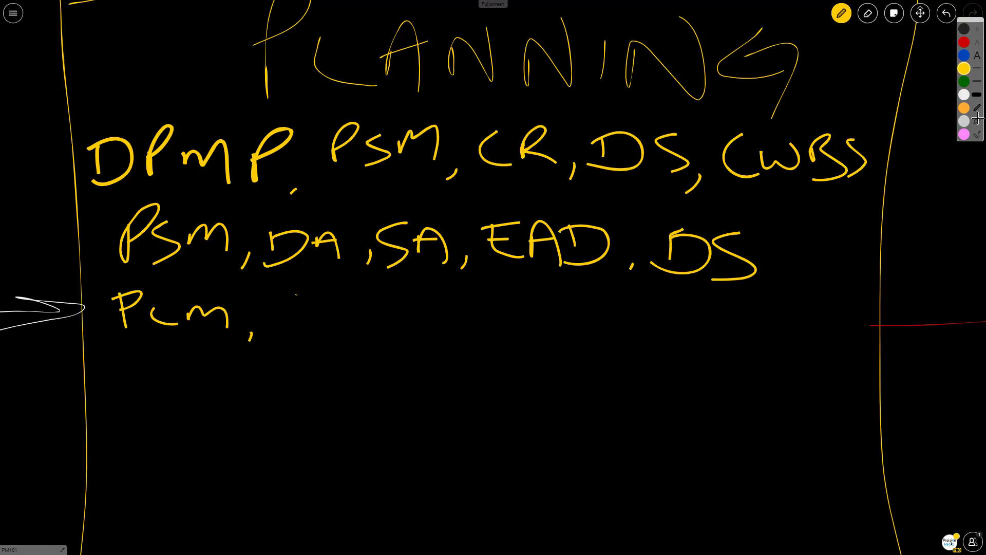
mouse_move(284, 292)
left_mouse_down()
mouse_move(290, 325)
mouse_move(314, 329)
left_mouse_up()
mouse_move(276, 312)
left_mouse_down()
mouse_move(311, 311)
mouse_move(322, 287)
left_mouse_up()
mouse_move(352, 300)
left_mouse_down()
mouse_move(339, 297)
mouse_move(351, 325)
left_mouse_up()
left_click_drag(379, 322, 371, 333)
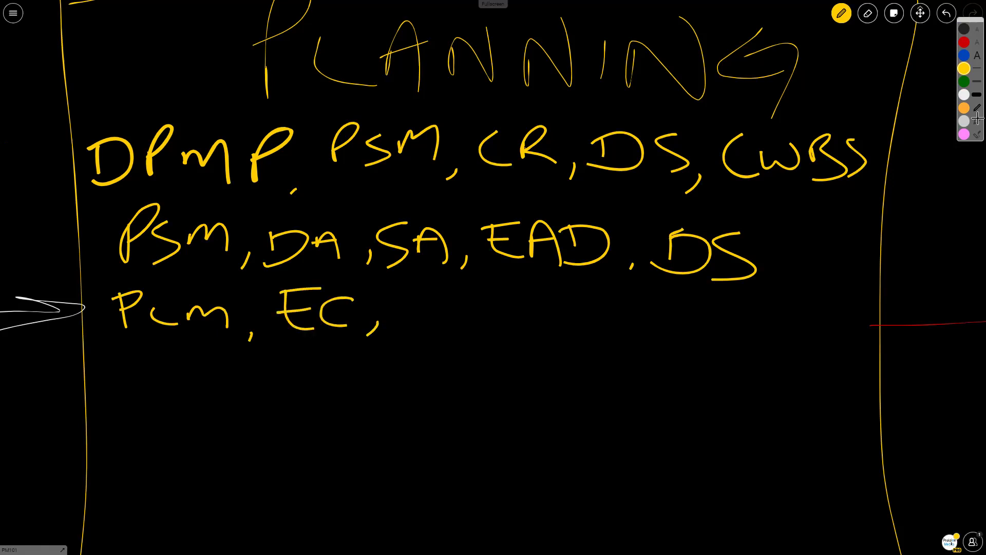
mouse_move(415, 290)
left_mouse_down()
mouse_move(413, 319)
mouse_move(400, 319)
left_mouse_up()
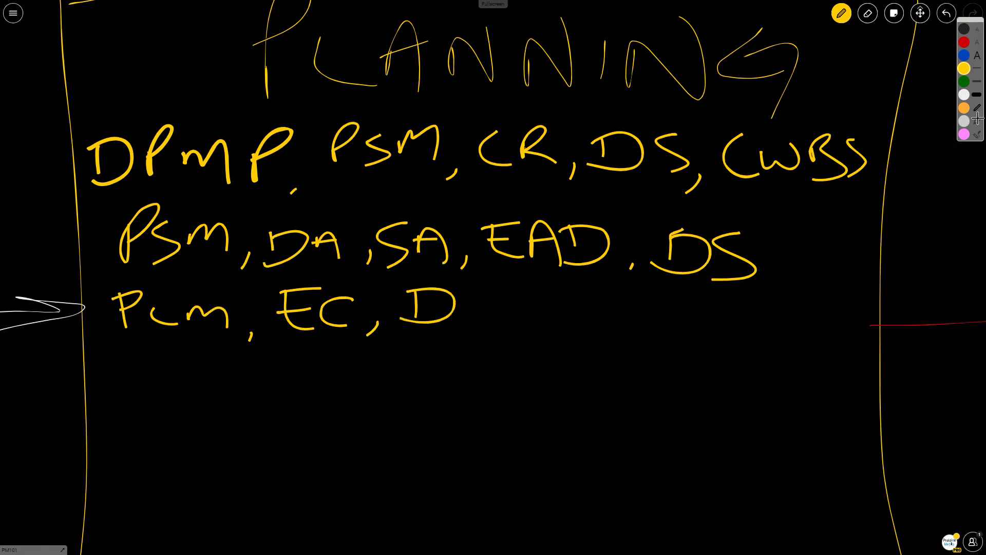
mouse_move(466, 321)
left_mouse_down()
mouse_move(483, 298)
mouse_move(452, 324)
left_mouse_up()
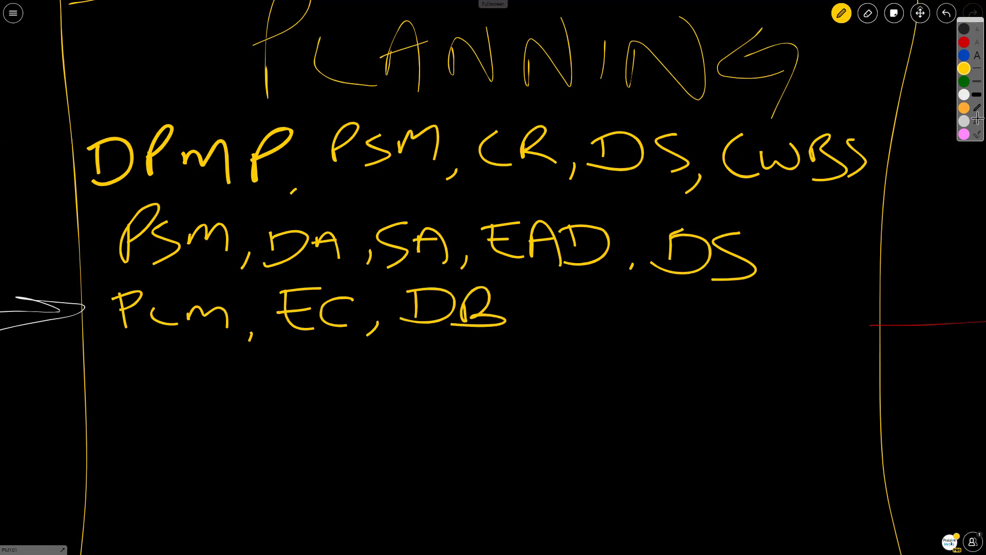
Handwrite "PQM," and "PResM, EAR" in yellow as the fourth and fifth rows of the PLANNING box.
mouse_move(124, 349)
left_mouse_down()
mouse_move(132, 401)
mouse_move(133, 374)
mouse_move(180, 400)
mouse_move(169, 367)
left_mouse_up()
mouse_move(176, 390)
left_mouse_down()
mouse_move(204, 410)
mouse_move(220, 377)
mouse_move(264, 409)
left_mouse_up()
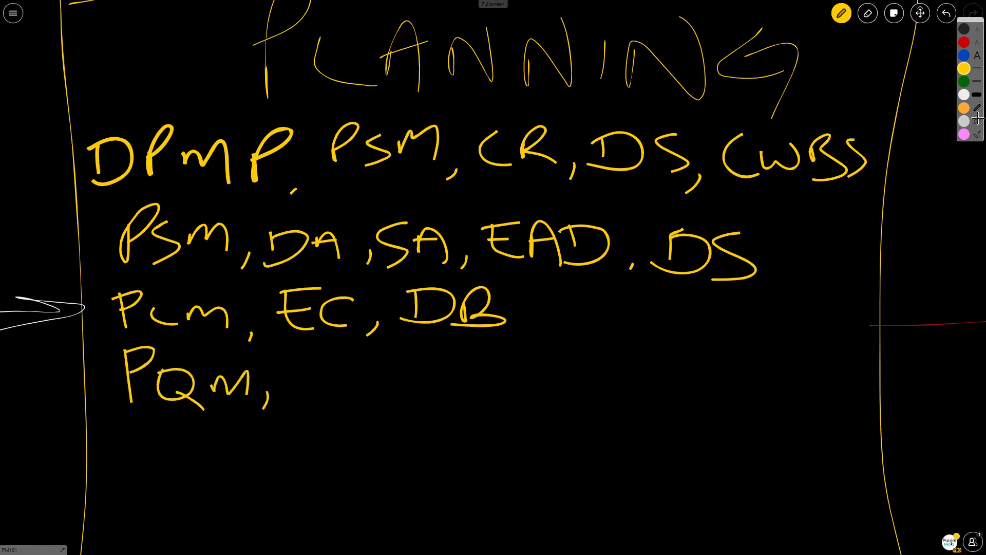
mouse_move(128, 423)
left_mouse_down()
mouse_move(130, 452)
mouse_move(131, 436)
mouse_move(164, 432)
mouse_move(201, 459)
left_mouse_up()
left_click_drag(197, 445, 309, 456)
mouse_move(356, 417)
left_mouse_down()
mouse_move(394, 455)
mouse_move(371, 428)
left_mouse_up()
left_click_drag(347, 418, 385, 409)
mouse_move(403, 429)
left_mouse_down()
mouse_move(402, 449)
mouse_move(439, 459)
mouse_move(442, 426)
left_mouse_up()
mouse_move(454, 448)
left_mouse_down()
mouse_move(453, 425)
mouse_move(502, 456)
left_mouse_up()
Add a comma after "EAR" and handwrite "PCM" and "PRM, IR" in yellow as the next two PLANNING rows.
left_click(920, 13)
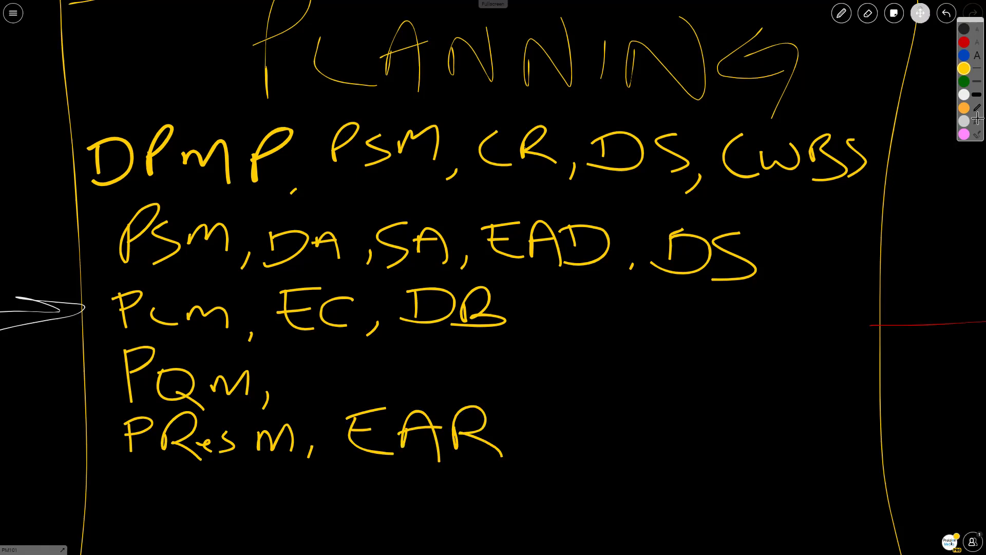
left_click_drag(493, 360, 494, 224)
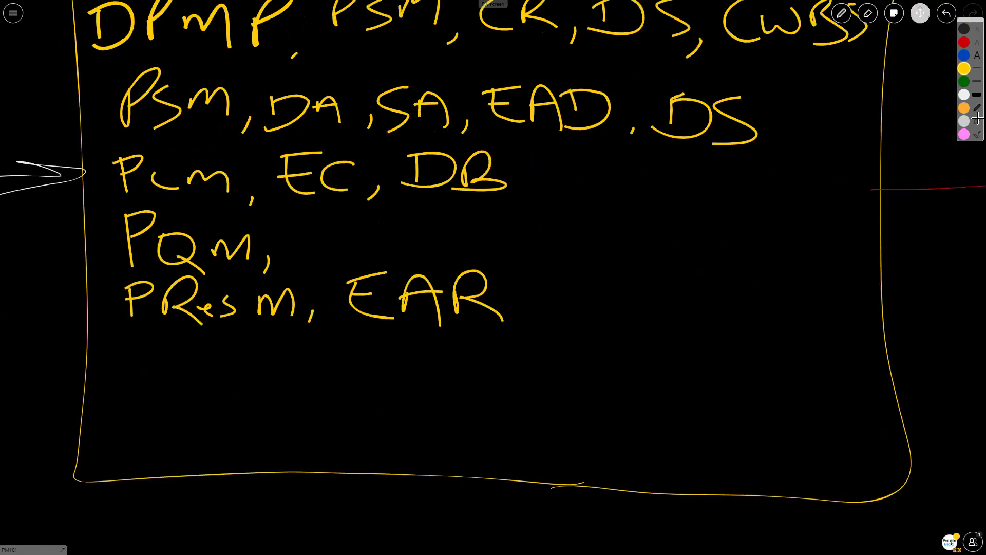
left_click(978, 118)
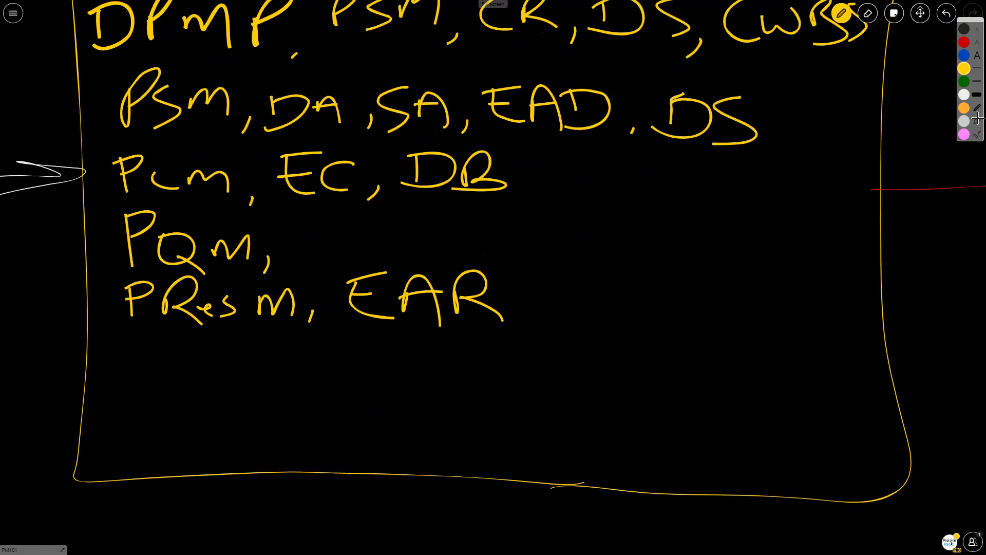
left_click_drag(519, 317, 513, 325)
left_click_drag(140, 335, 136, 368)
mouse_move(127, 338)
left_mouse_down()
mouse_move(151, 331)
mouse_move(140, 351)
mouse_move(183, 368)
mouse_move(216, 356)
mouse_move(239, 364)
left_mouse_up()
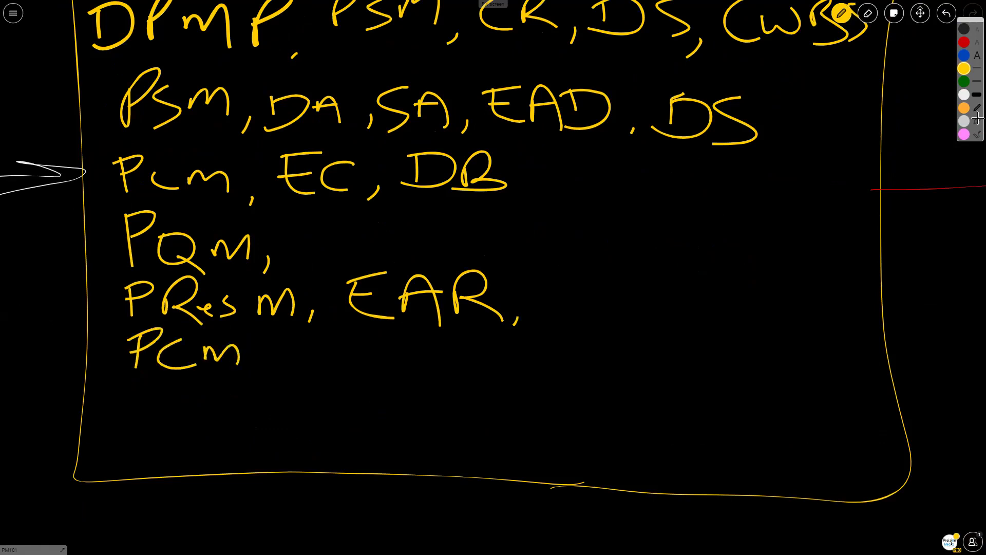
mouse_move(122, 388)
left_mouse_down()
mouse_move(122, 420)
mouse_move(116, 405)
mouse_move(172, 417)
mouse_move(199, 406)
mouse_move(226, 417)
left_mouse_up()
mouse_move(263, 381)
left_mouse_down()
mouse_move(261, 408)
mouse_move(294, 376)
mouse_move(311, 410)
left_mouse_up()
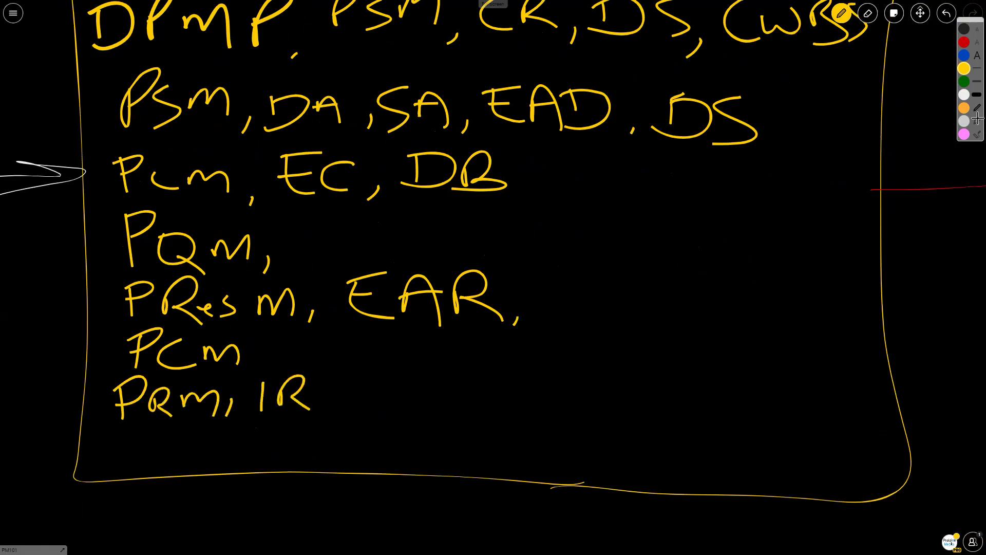
Continue the "PRM, IR" row of the PLANNING box with "PQLRA, PQNRA" in yellow.
left_click_drag(350, 379, 353, 392)
mouse_move(375, 381)
left_mouse_down()
mouse_move(369, 399)
mouse_move(377, 379)
left_mouse_up()
left_click_drag(381, 392, 402, 406)
mouse_move(408, 388)
left_mouse_down()
mouse_move(408, 402)
mouse_move(424, 403)
left_mouse_up()
mouse_move(436, 384)
left_mouse_down()
mouse_move(437, 402)
mouse_move(440, 394)
left_mouse_up()
mouse_move(440, 394)
left_mouse_down()
mouse_move(458, 407)
mouse_move(478, 370)
mouse_move(488, 408)
left_mouse_up()
mouse_move(470, 389)
left_mouse_down()
mouse_move(504, 407)
mouse_move(535, 407)
left_mouse_up()
mouse_move(529, 391)
left_mouse_down()
mouse_move(542, 379)
mouse_move(565, 406)
mouse_move(562, 379)
left_mouse_up()
mouse_move(570, 395)
left_mouse_down()
mouse_move(583, 409)
mouse_move(605, 403)
mouse_move(612, 380)
mouse_move(633, 369)
mouse_move(642, 403)
mouse_move(669, 402)
left_mouse_up()
left_click(652, 389)
left_click(653, 401)
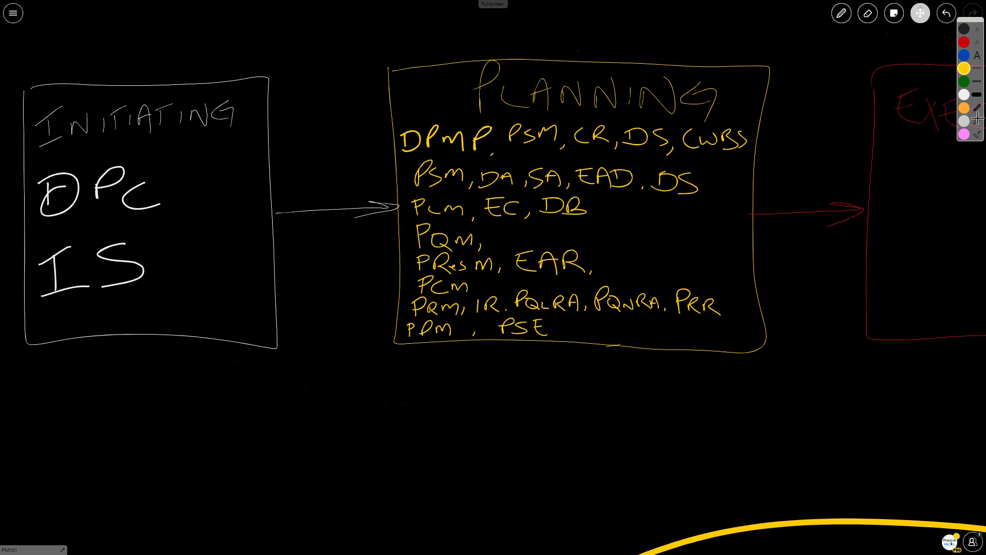
Handwrite the process counts in orange, 2 below the INITIATING box and 24 below the PLANNING box.
left_click(964, 107)
mouse_move(101, 383)
left_mouse_down()
mouse_move(135, 381)
mouse_move(157, 406)
left_mouse_up()
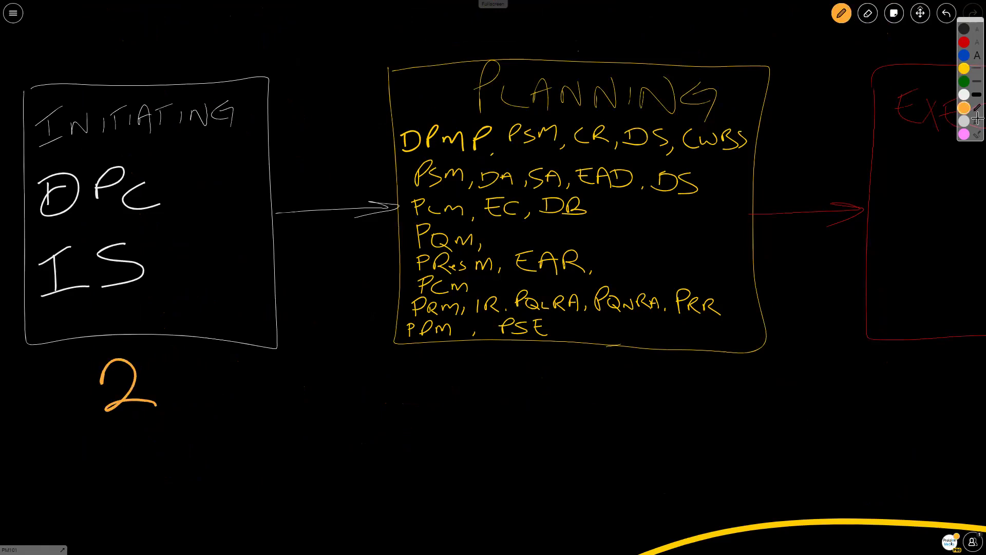
mouse_move(508, 384)
left_mouse_down()
mouse_move(553, 405)
mouse_move(594, 402)
left_mouse_up()
left_click_drag(575, 384, 570, 419)
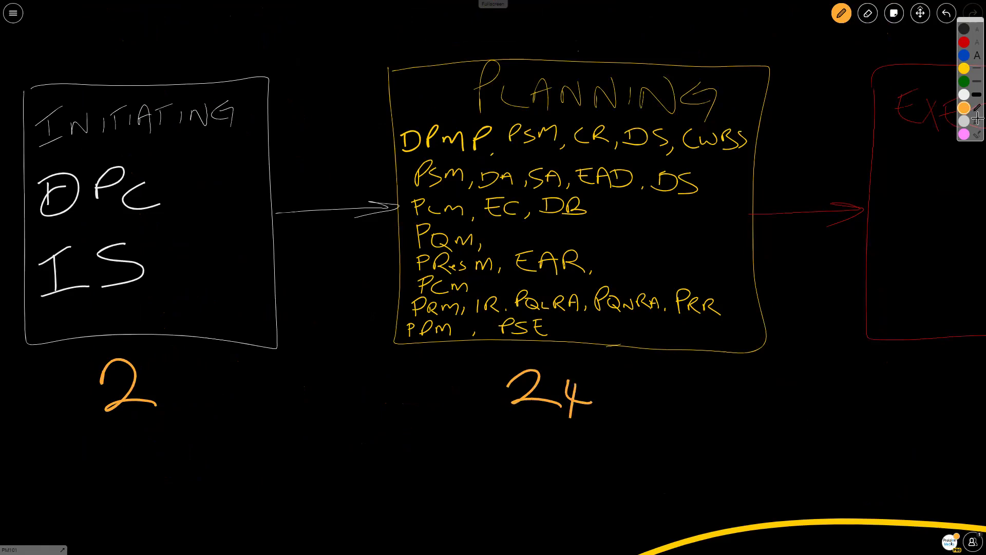
Handwrite 10 below the EXECUTING box and 12 below the MONITORING & CONTROLLING box in orange.
left_click(921, 13)
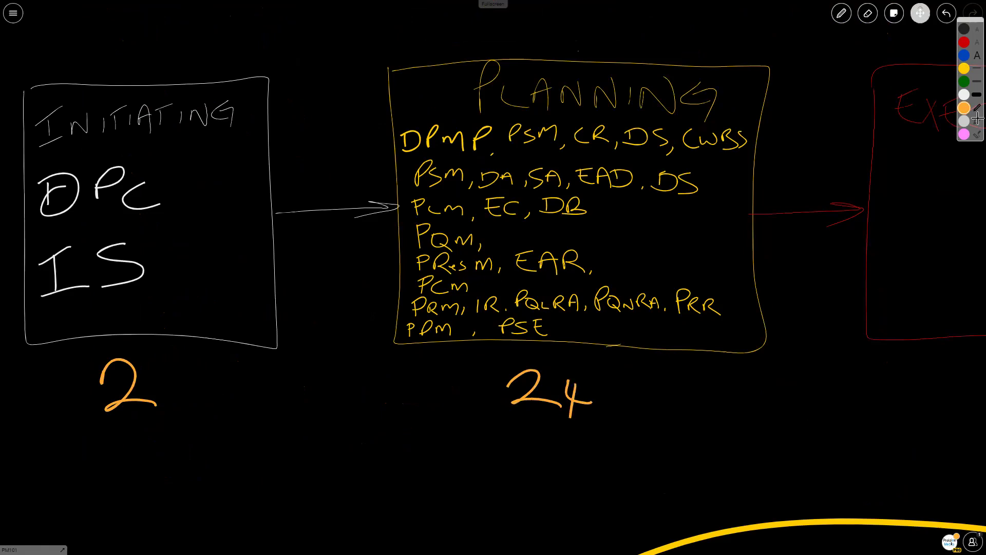
left_click_drag(745, 400, 223, 394)
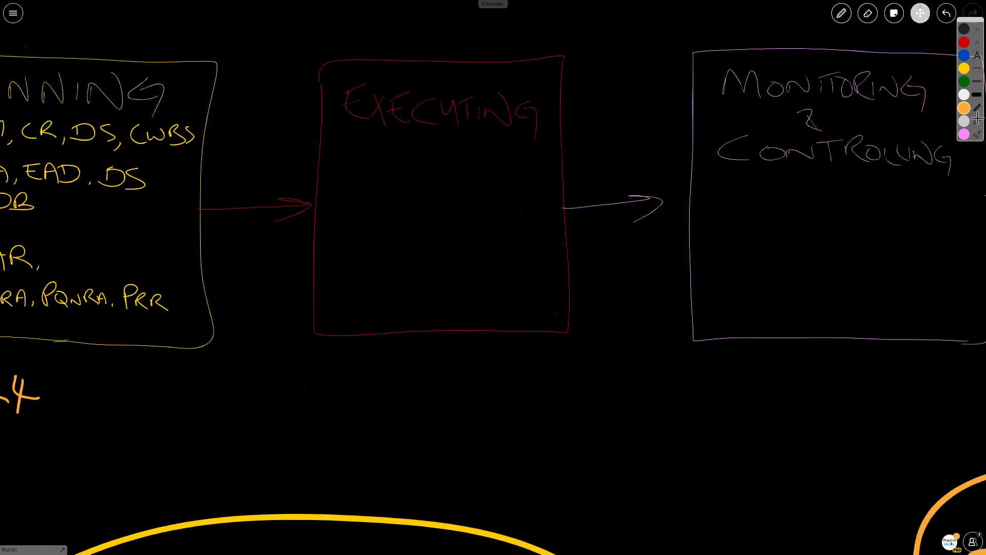
key("p")
mouse_move(406, 364)
left_mouse_down()
mouse_move(407, 399)
mouse_move(455, 371)
mouse_move(418, 368)
left_mouse_up()
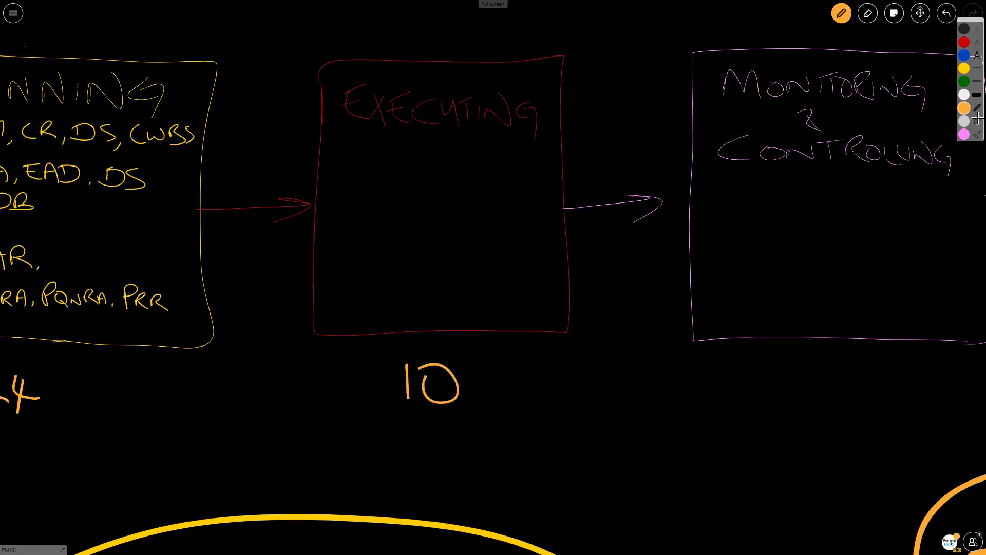
mouse_move(810, 389)
left_mouse_down()
mouse_move(807, 416)
mouse_move(857, 383)
left_mouse_up()
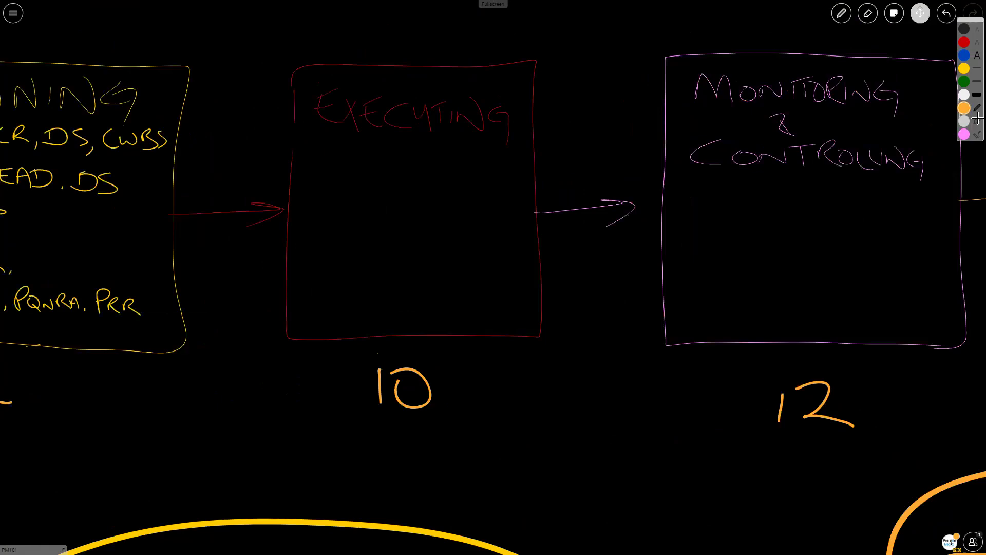
Start the first row of the EXECUTING box with "DMPW" in red.
scroll(270, 183, "up", 5)
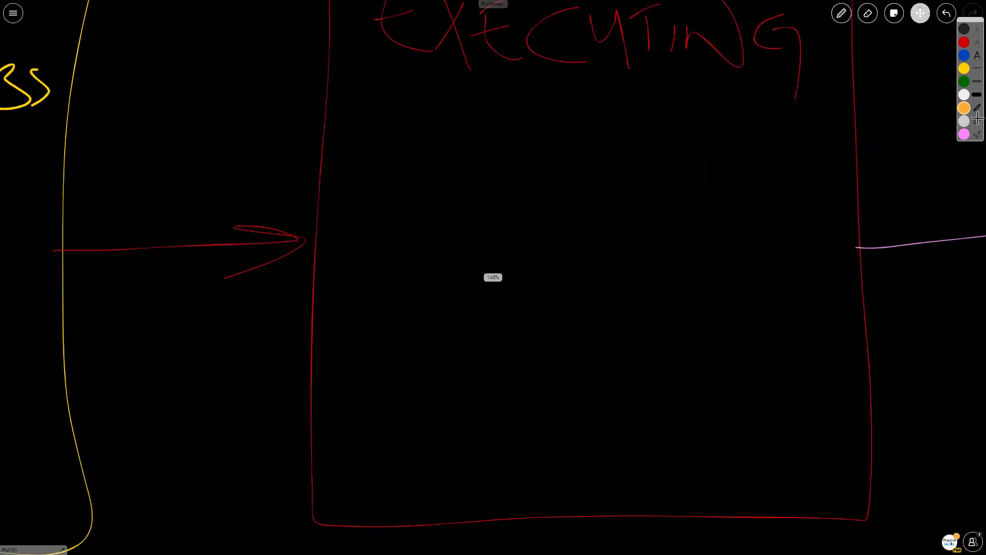
left_click_drag(493, 278, 366, 357)
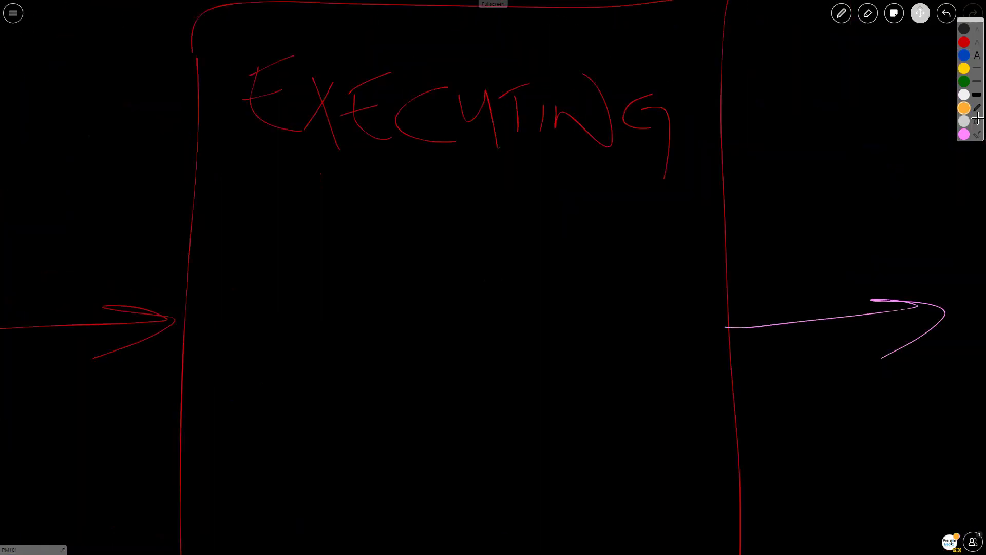
key("p")
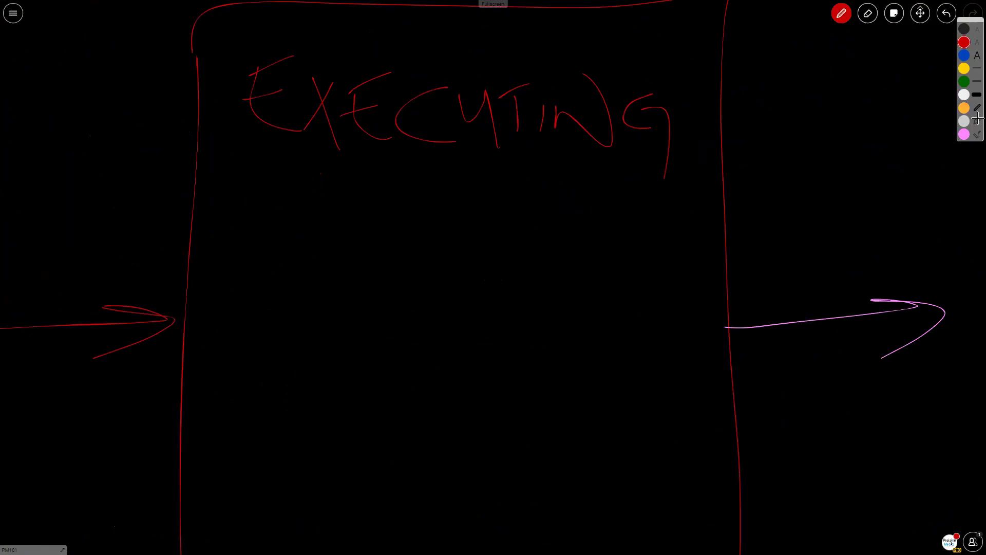
left_click_drag(225, 171, 223, 207)
mouse_move(216, 177)
left_mouse_down()
mouse_move(233, 168)
mouse_move(234, 187)
mouse_move(295, 200)
mouse_move(318, 220)
left_mouse_up()
left_click_drag(341, 193, 337, 218)
mouse_move(339, 178)
left_mouse_down()
mouse_move(345, 197)
mouse_move(393, 208)
mouse_move(406, 174)
left_mouse_up()
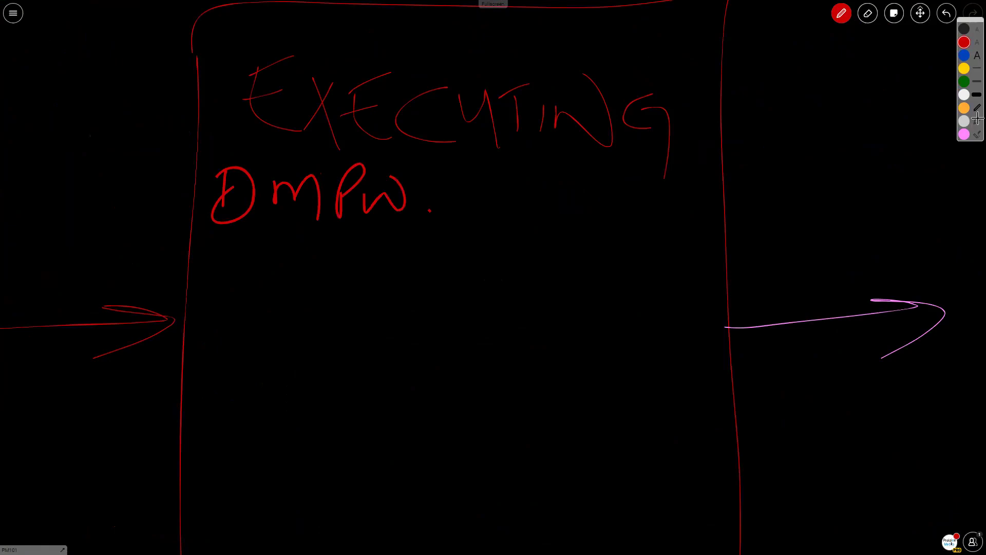
Complete the first row of the EXECUTING box with a comma and "MPK".
left_click_drag(432, 211, 414, 239)
mouse_move(475, 177)
left_mouse_down()
mouse_move(492, 179)
mouse_move(522, 226)
left_mouse_up()
left_click_drag(539, 194, 538, 219)
mouse_move(533, 203)
left_mouse_down()
mouse_move(565, 220)
mouse_move(537, 194)
left_mouse_up()
mouse_move(568, 190)
left_mouse_down()
mouse_move(571, 229)
mouse_move(570, 206)
left_mouse_up()
left_click_drag(571, 206, 596, 224)
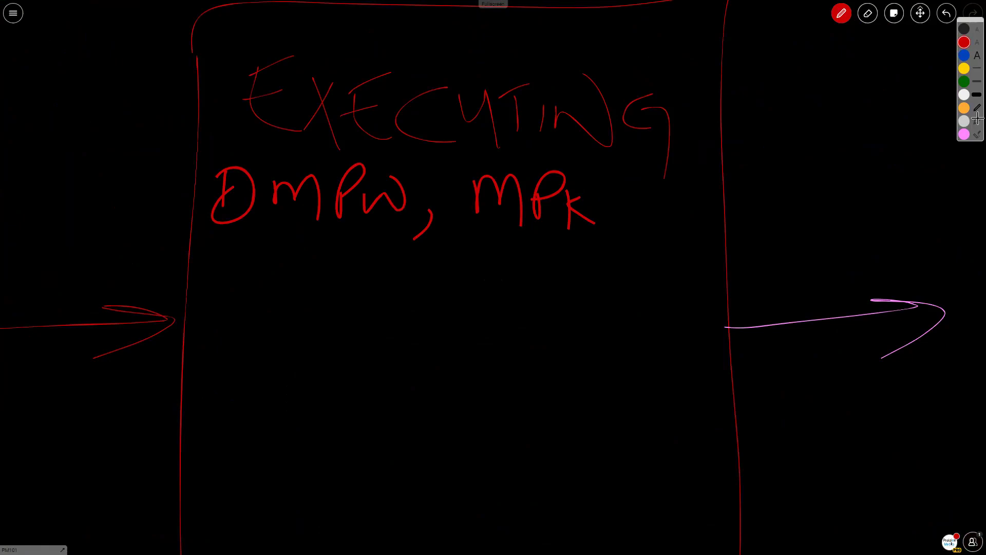
Handwrite "MQ, AR, DT, MT" in red as the second row of the EXECUTING box.
left_click_drag(223, 269, 259, 308)
mouse_move(277, 264)
left_mouse_down()
mouse_move(310, 271)
mouse_move(277, 264)
left_mouse_up()
left_click_drag(293, 288, 335, 311)
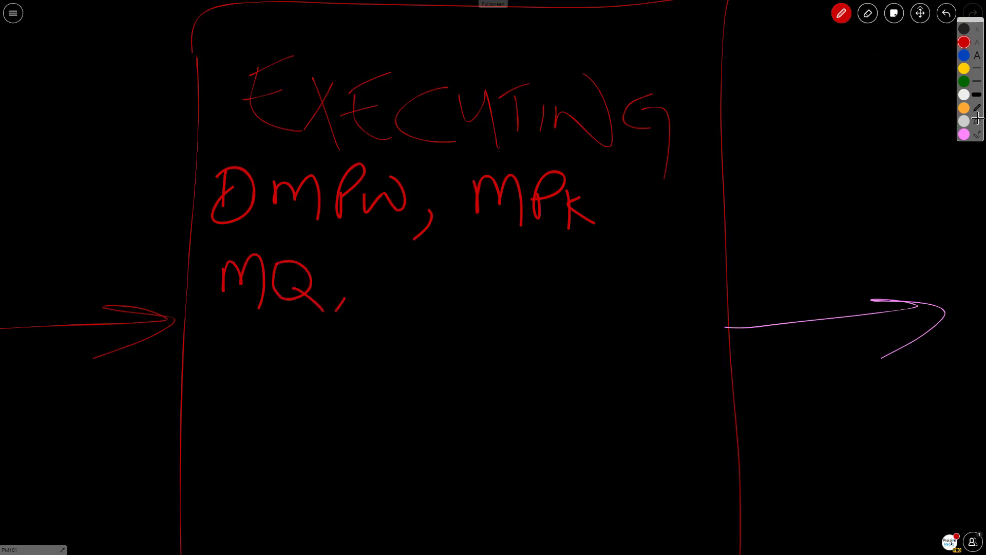
left_click_drag(380, 261, 373, 295)
left_click_drag(379, 259, 404, 311)
mouse_move(377, 280)
left_mouse_down()
mouse_move(437, 272)
mouse_move(451, 317)
left_mouse_up()
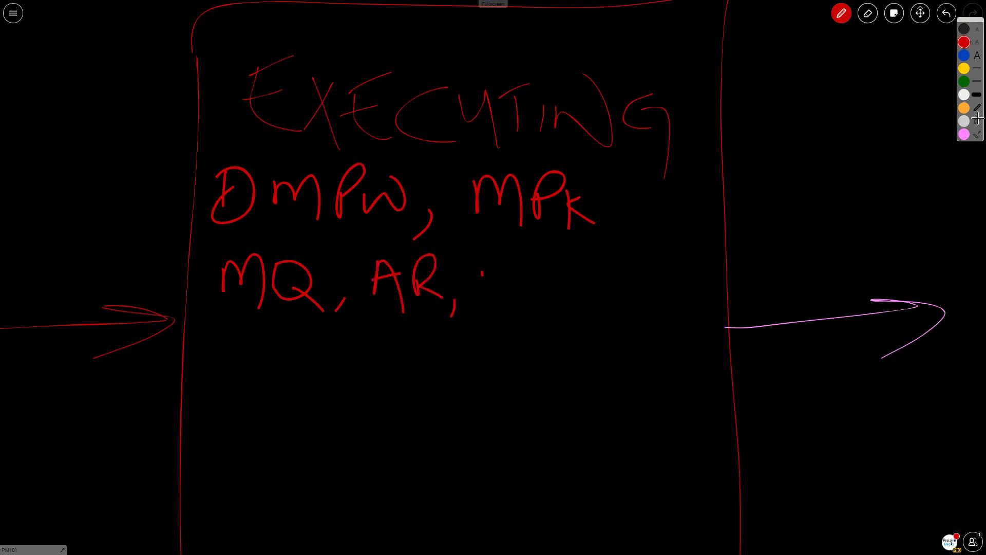
left_click_drag(483, 276, 485, 299)
mouse_move(477, 270)
left_mouse_down()
mouse_move(517, 290)
mouse_move(473, 306)
left_mouse_up()
mouse_move(529, 272)
left_mouse_down()
mouse_move(533, 305)
mouse_move(548, 265)
left_mouse_up()
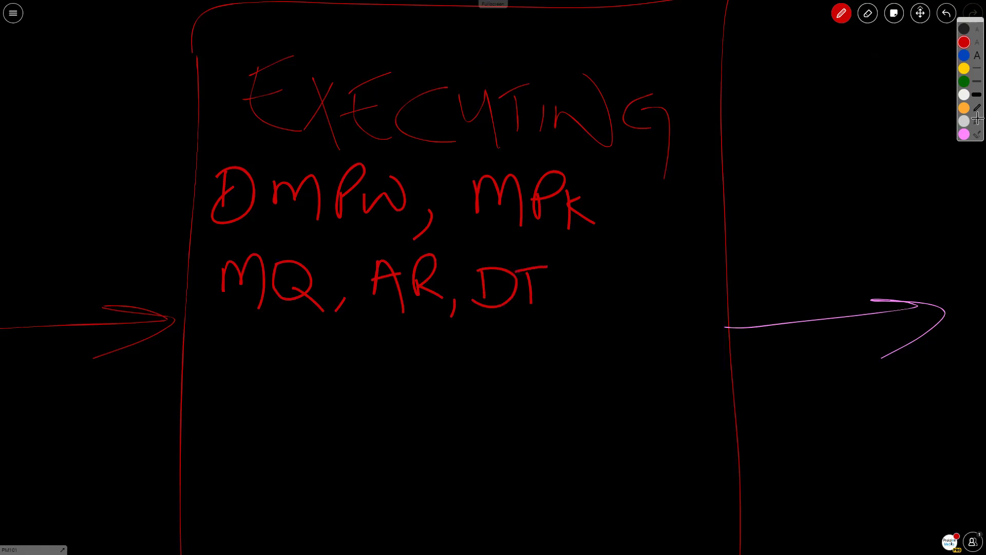
mouse_move(556, 304)
left_mouse_down()
mouse_move(549, 320)
mouse_move(607, 291)
mouse_move(618, 310)
mouse_move(637, 310)
left_mouse_up()
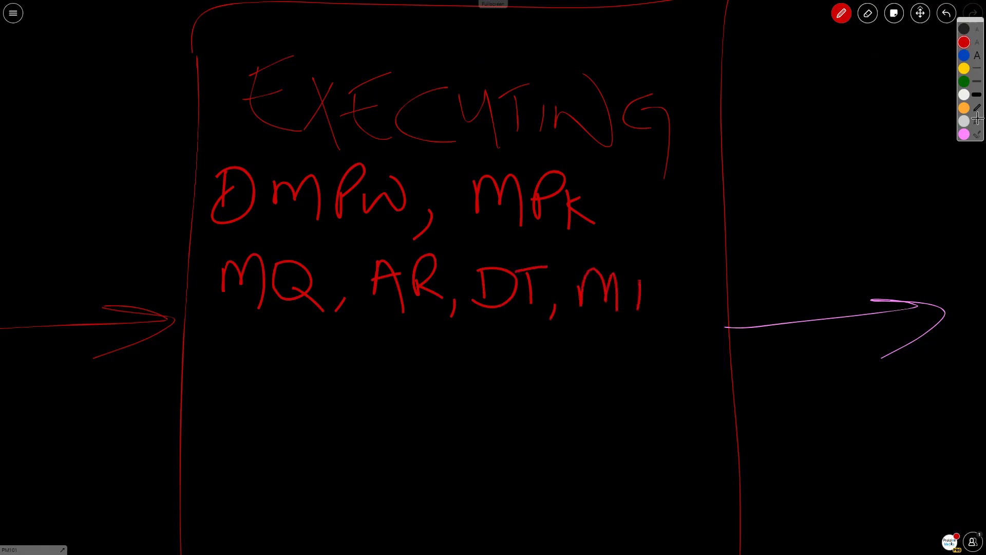
left_click_drag(621, 278, 663, 270)
Handwrite "MComs" and "I RskR" in red as the third and fourth rows of the EXECUTING box.
mouse_move(227, 354)
left_mouse_down()
mouse_move(242, 351)
mouse_move(276, 394)
left_mouse_up()
mouse_move(317, 363)
left_mouse_down()
mouse_move(296, 383)
mouse_move(359, 384)
mouse_move(384, 372)
mouse_move(389, 395)
left_mouse_up()
left_click_drag(424, 364, 408, 402)
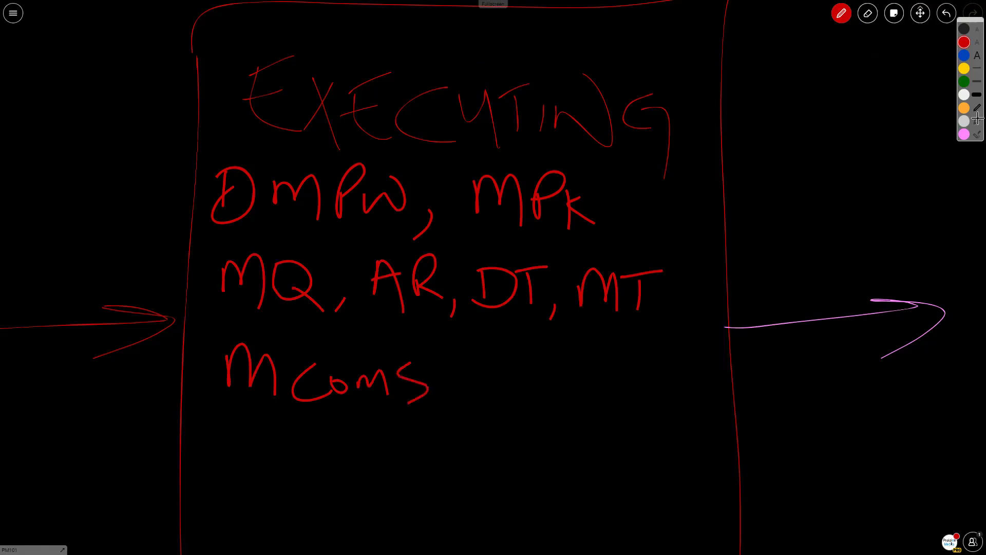
left_click_drag(244, 418, 239, 453)
left_click_drag(277, 425, 275, 451)
mouse_move(278, 419)
left_mouse_down()
mouse_move(295, 458)
mouse_move(367, 457)
left_mouse_up()
mouse_move(366, 429)
left_mouse_down()
mouse_move(377, 451)
mouse_move(402, 465)
left_mouse_up()
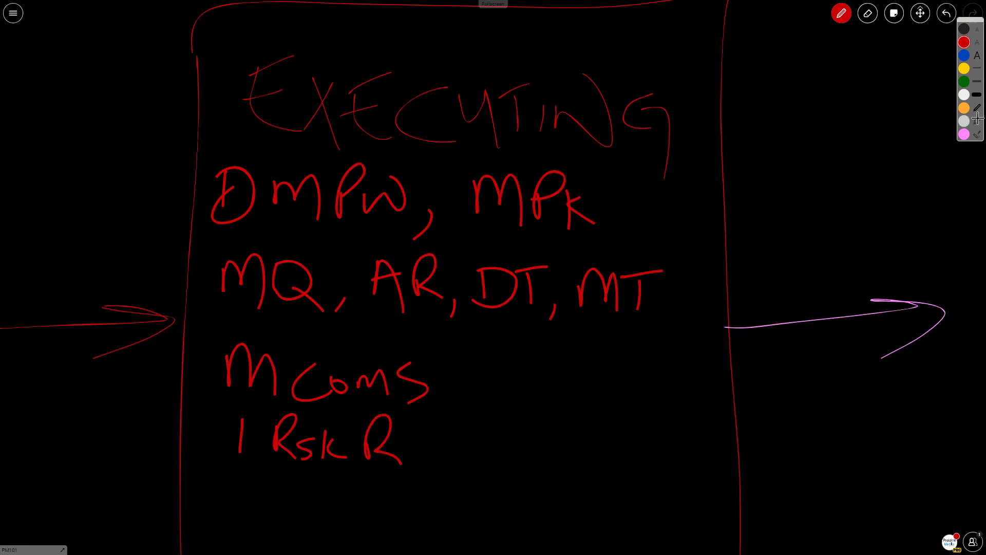
Handwrite "ConP" and "MSEng" in red as the last two rows of the EXECUTING box.
mouse_move(246, 481)
left_mouse_down()
mouse_move(244, 510)
mouse_move(256, 511)
left_mouse_up()
mouse_move(271, 494)
left_mouse_down()
mouse_move(264, 509)
mouse_move(281, 495)
mouse_move(339, 513)
left_mouse_up()
mouse_move(337, 485)
left_mouse_down()
mouse_move(355, 470)
mouse_move(339, 497)
left_mouse_up()
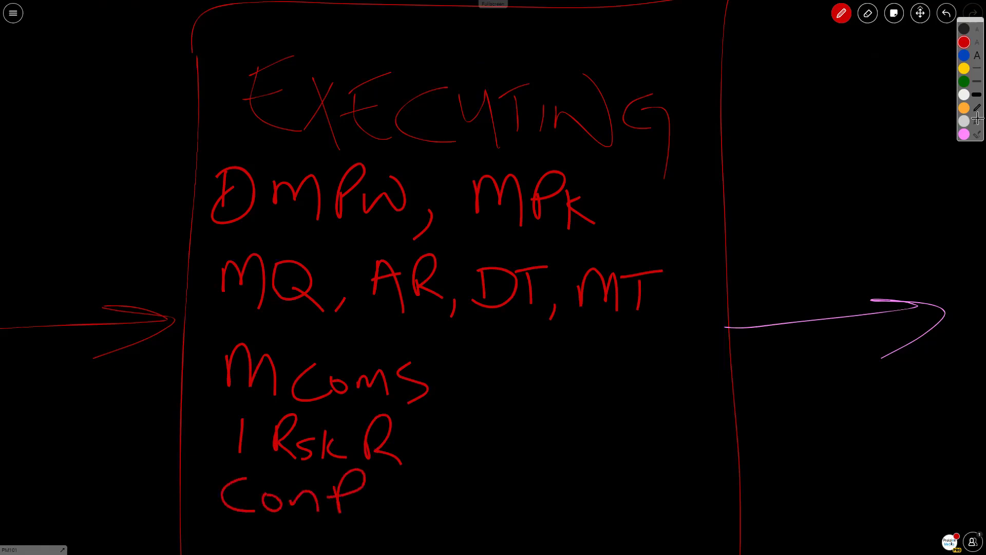
scroll(978, 118, "down", 3)
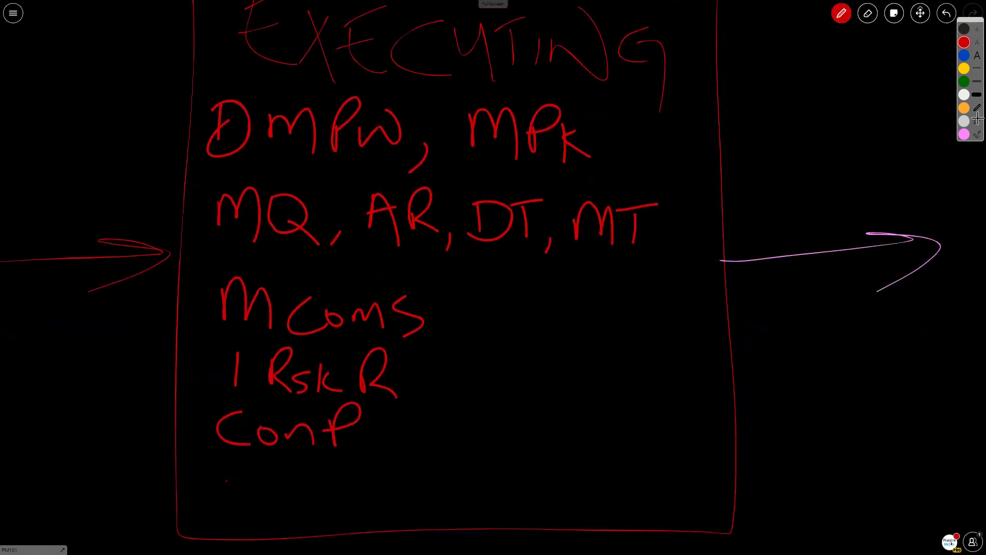
mouse_move(226, 481)
left_mouse_down()
mouse_move(226, 501)
mouse_move(269, 521)
left_mouse_up()
mouse_move(316, 476)
left_mouse_down()
mouse_move(292, 488)
mouse_move(290, 514)
left_mouse_up()
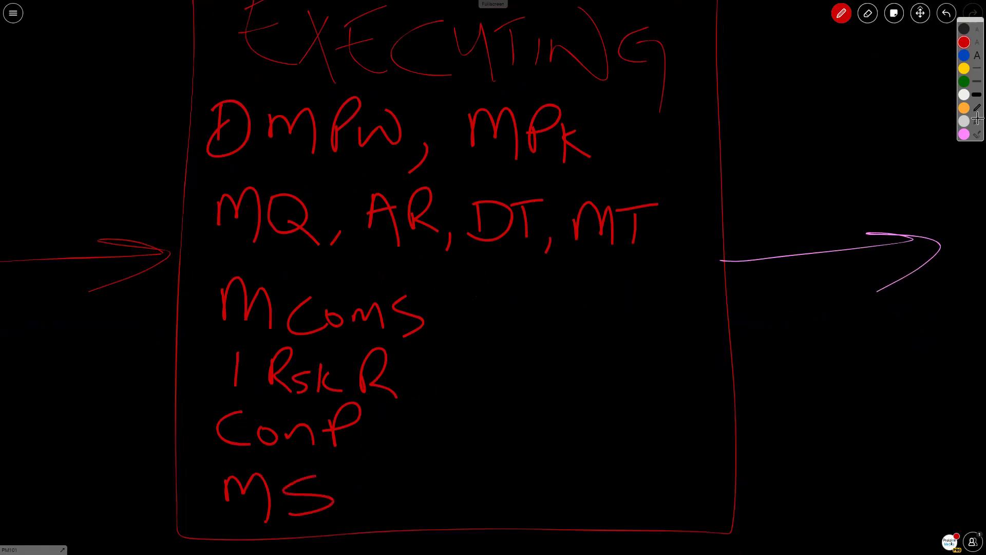
mouse_move(354, 486)
left_mouse_down()
mouse_move(347, 509)
mouse_move(361, 508)
left_mouse_up()
mouse_move(349, 497)
left_mouse_down()
mouse_move(368, 484)
mouse_move(389, 508)
mouse_move(410, 501)
mouse_move(374, 525)
left_mouse_up()
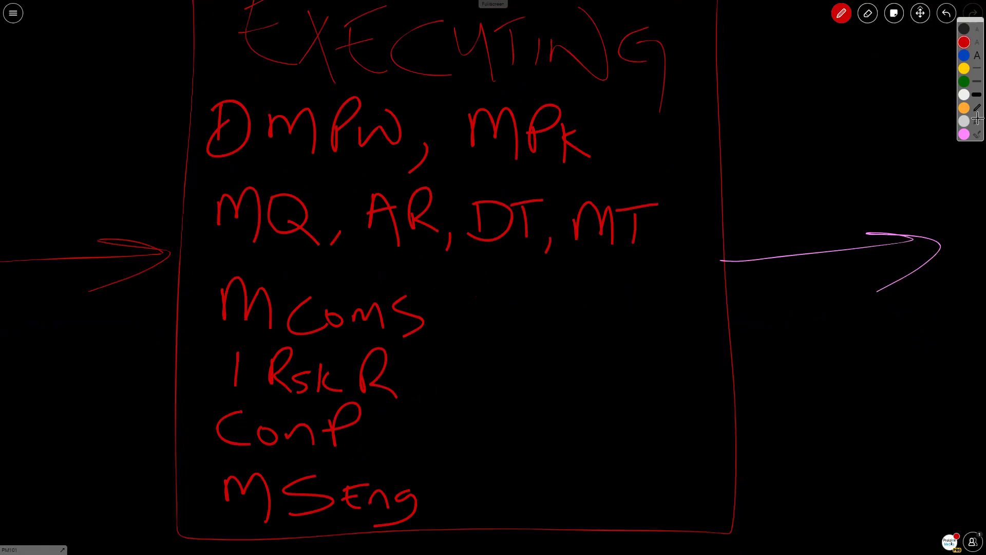
Handwrite "MCPW, PICC" and "VS, CS" in pink as the first two rows of the MONITORING & CONTROLLING box.
key("h")
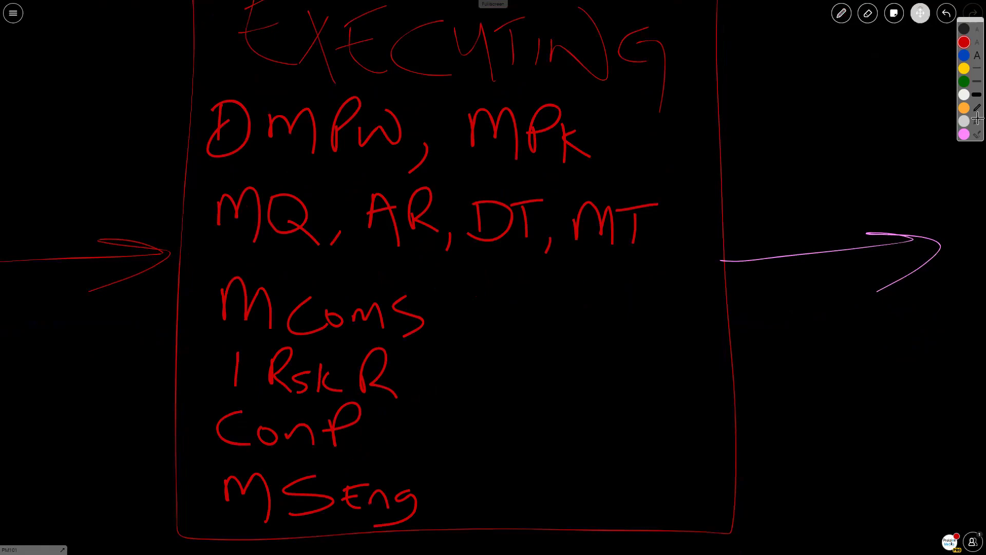
scroll(493, 277, "down", 3)
left_click_drag(719, 288, 354, 267)
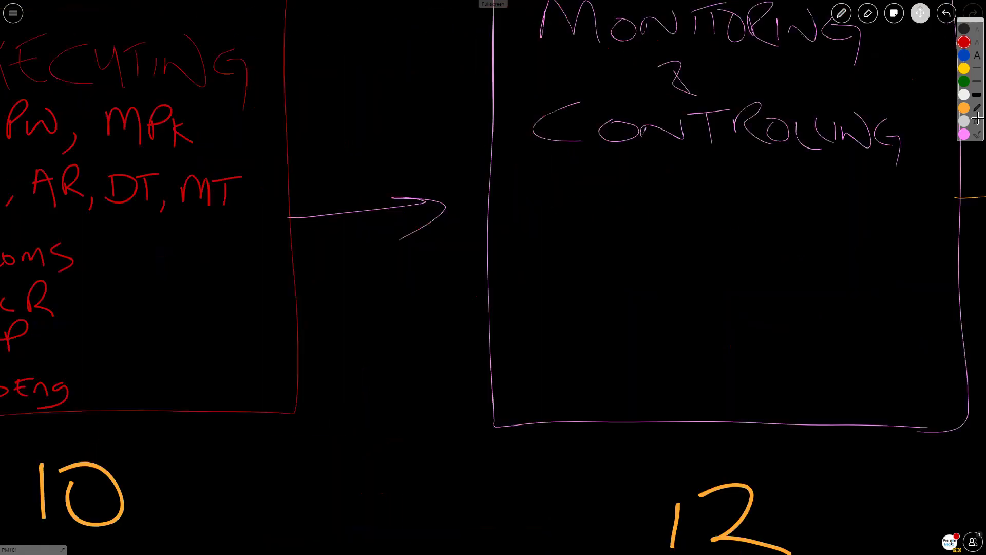
scroll(977, 118, "right", 5)
key("p")
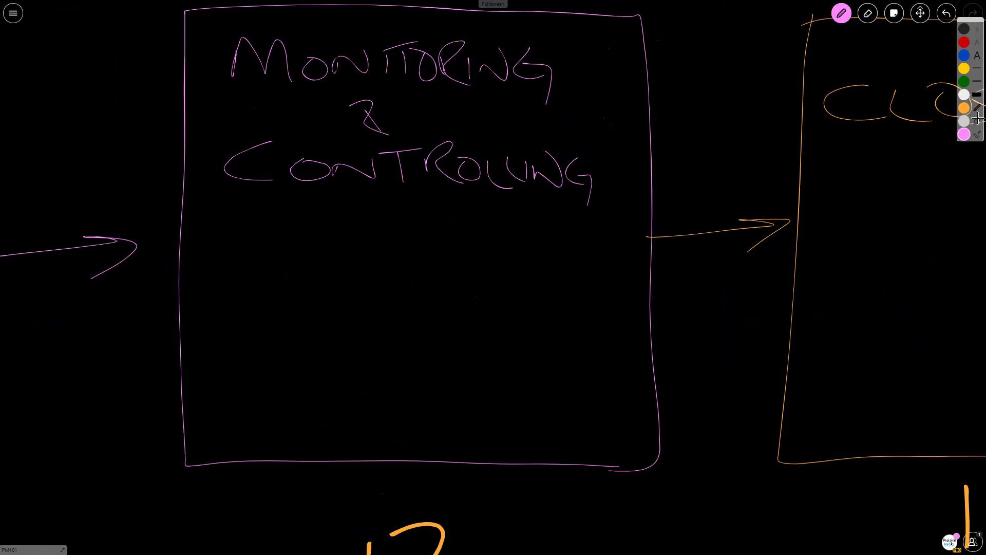
mouse_move(199, 217)
left_mouse_down()
mouse_move(199, 247)
mouse_move(216, 226)
mouse_move(225, 248)
left_mouse_up()
left_click_drag(242, 228, 260, 249)
mouse_move(259, 220)
left_mouse_down()
mouse_move(263, 236)
mouse_move(294, 239)
mouse_move(307, 226)
mouse_move(311, 263)
left_mouse_up()
mouse_move(352, 229)
left_mouse_down()
mouse_move(355, 241)
mouse_move(362, 226)
mouse_move(383, 247)
mouse_move(458, 253)
left_mouse_up()
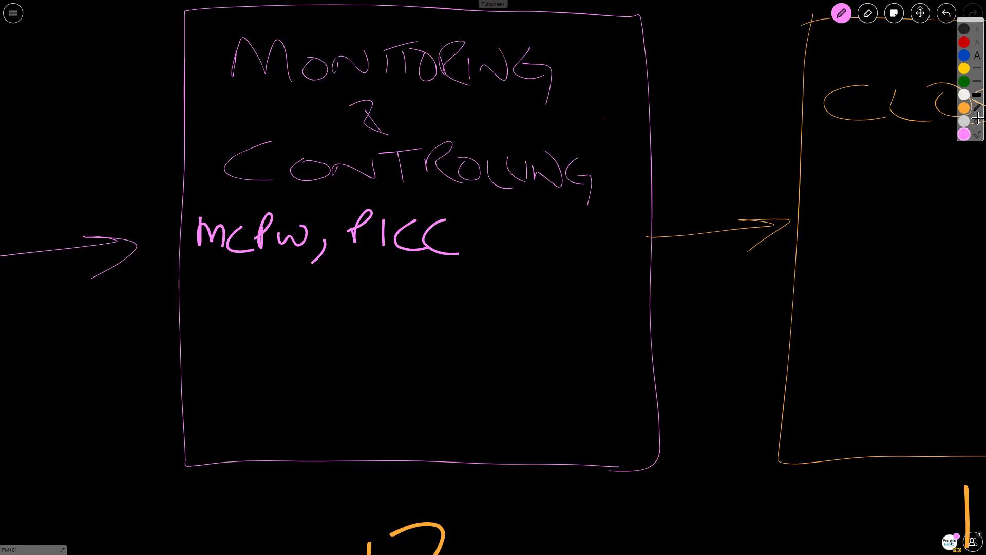
mouse_move(200, 270)
left_mouse_down()
mouse_move(222, 267)
mouse_move(230, 292)
mouse_move(264, 298)
left_mouse_up()
left_click_drag(302, 269, 321, 297)
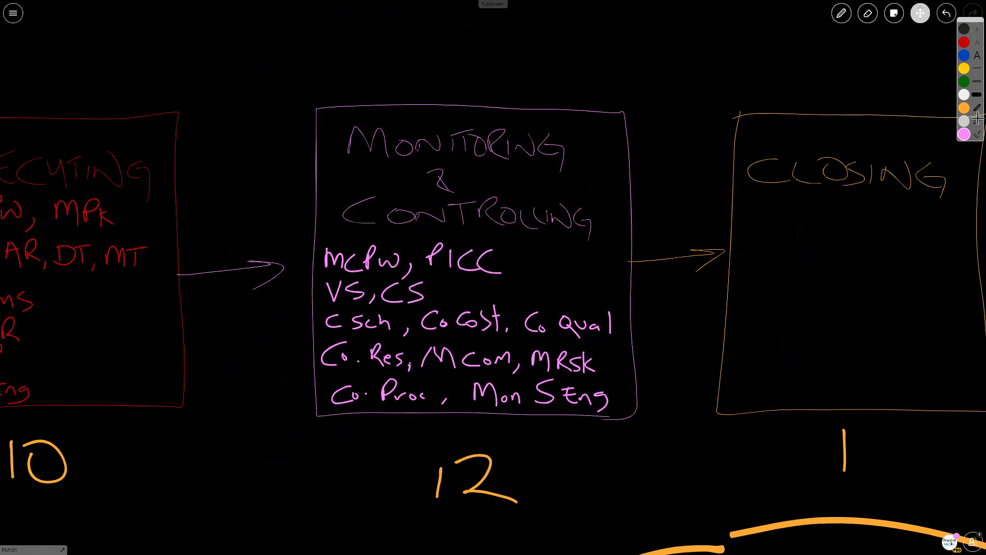
Handwrite "CPoPh" in yellow inside the CLOSING box.
left_click_drag(745, 308, 206, 286)
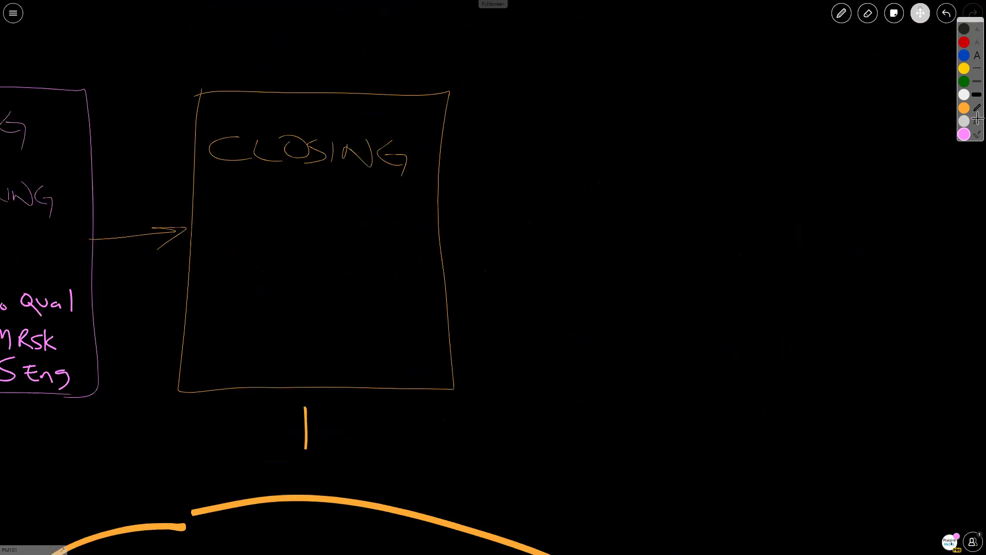
left_click(977, 119)
mouse_move(242, 240)
left_mouse_down()
mouse_move(194, 264)
mouse_move(247, 273)
mouse_move(285, 222)
mouse_move(248, 259)
mouse_move(292, 253)
mouse_move(331, 215)
mouse_move(311, 257)
mouse_move(359, 274)
left_mouse_up()
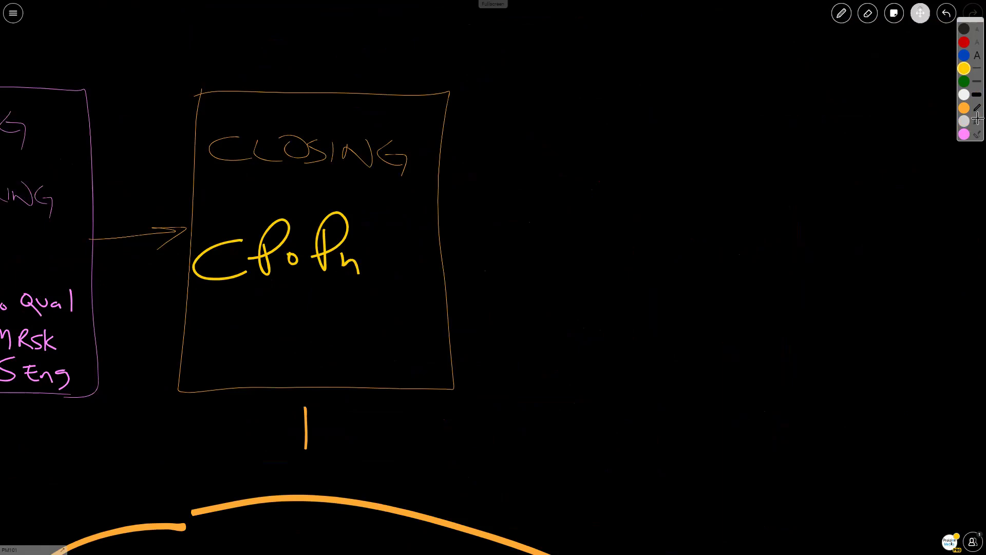
scroll(555, 234, "down", 5)
left_click_drag(411, 286, 591, 278)
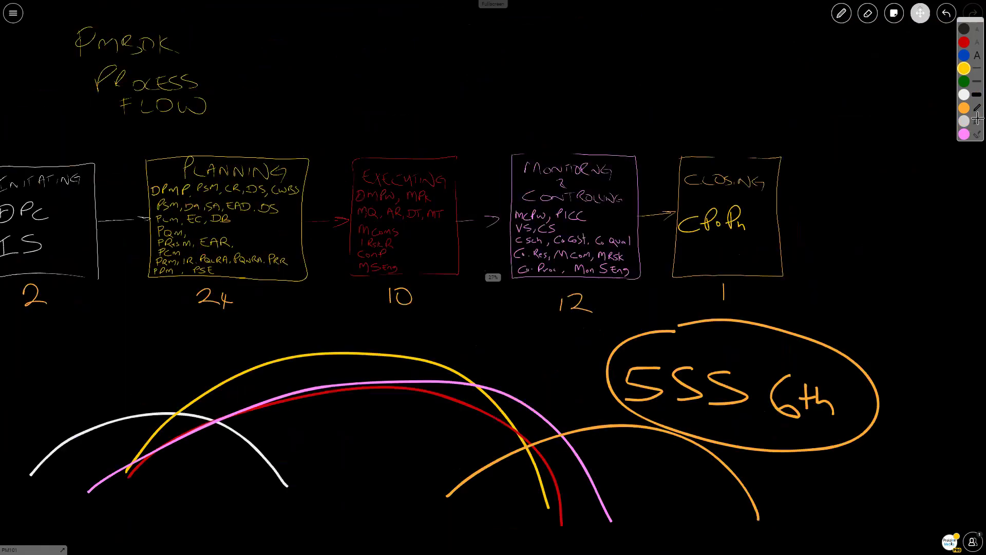
left_click_drag(462, 288, 570, 288)
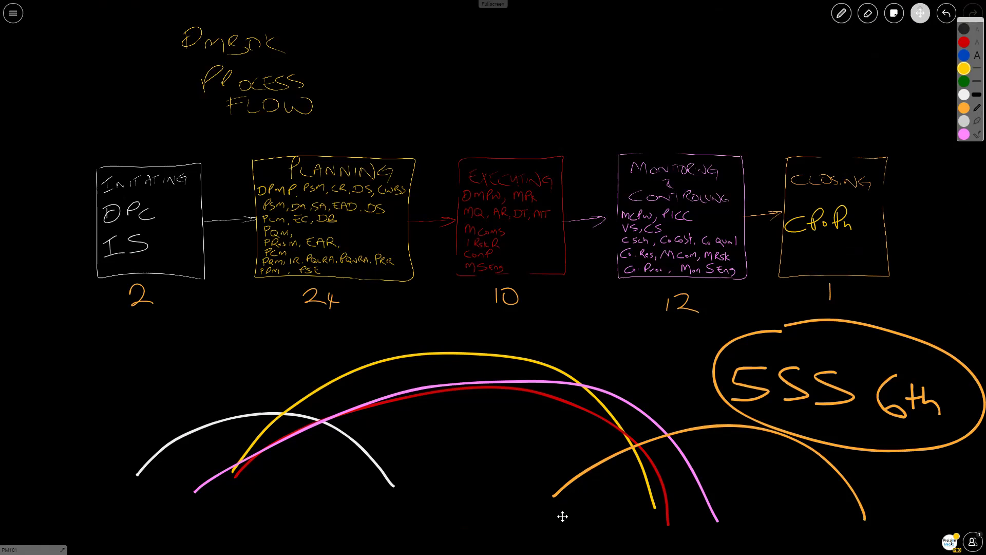
left_click_drag(563, 516, 490, 494)
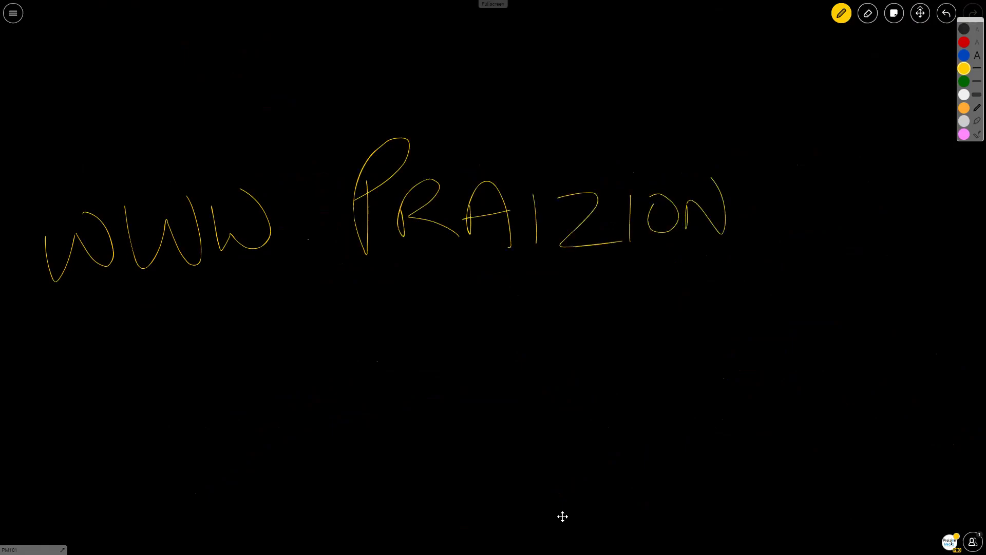
left_click_drag(816, 187, 838, 242)
mouse_move(848, 200)
left_mouse_down()
mouse_move(874, 216)
mouse_move(842, 226)
left_mouse_up()
mouse_move(895, 224)
left_mouse_down()
mouse_move(899, 180)
mouse_move(914, 223)
left_mouse_up()
mouse_move(914, 223)
left_mouse_down()
mouse_move(942, 227)
mouse_move(939, 267)
left_mouse_up()
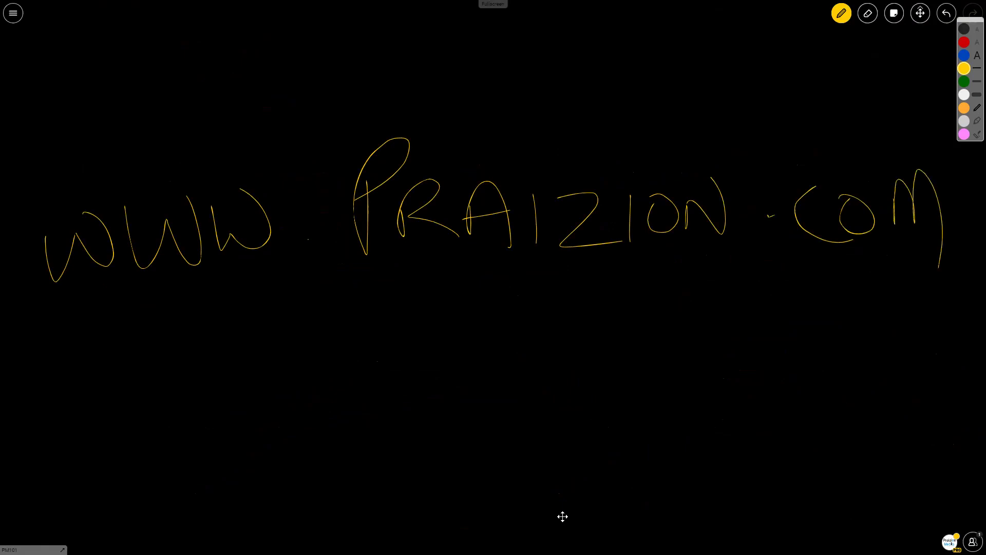